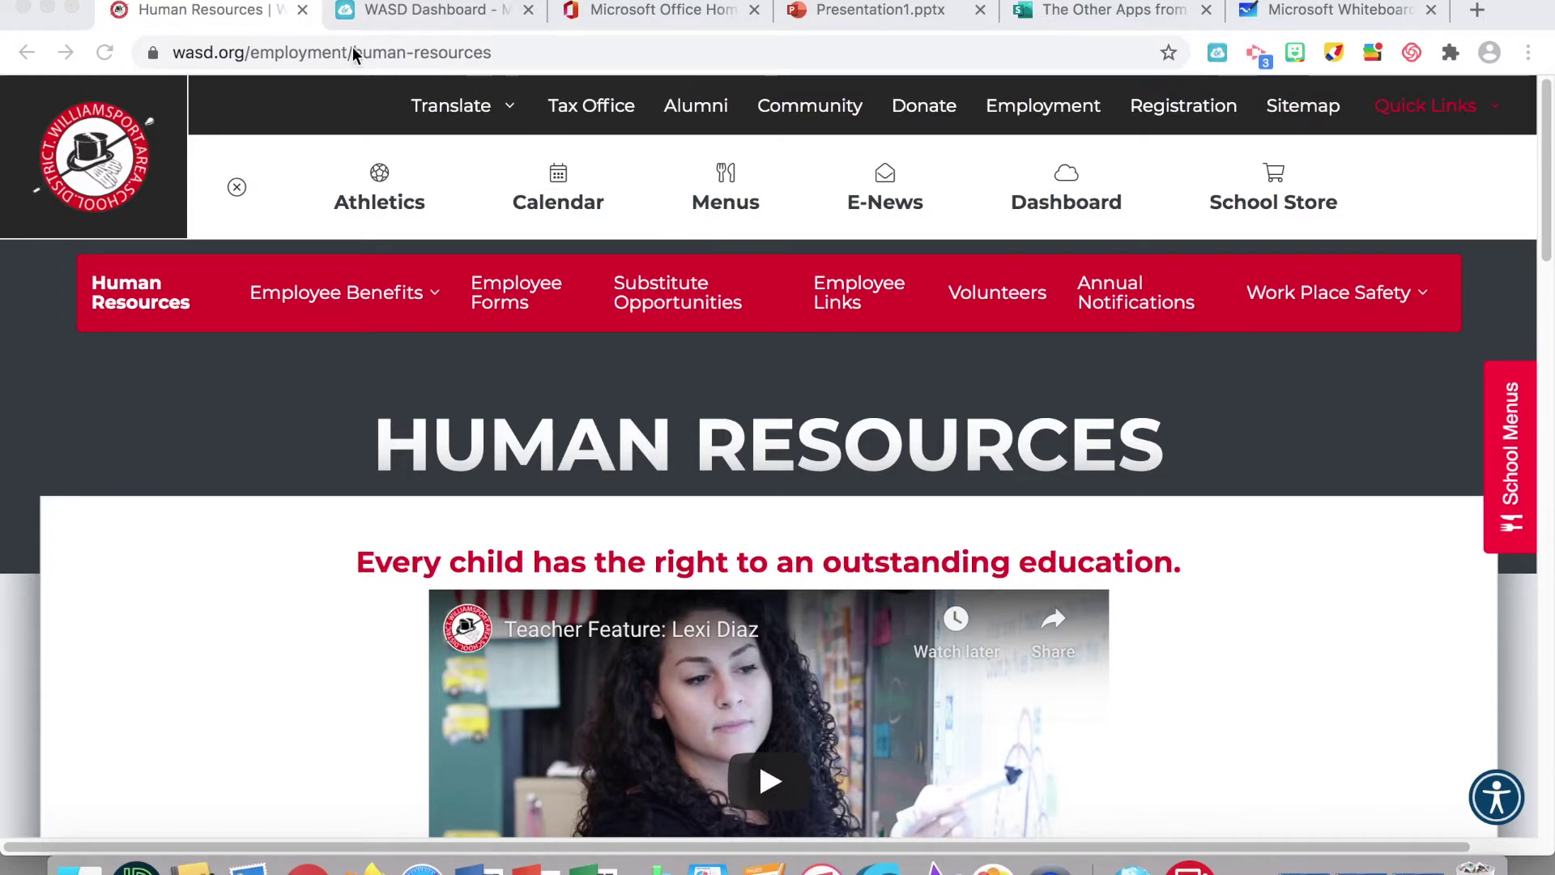
# Open Microsoft Stream from the WASD Dashboard and check the Office 365 home page for its full app list before returning to Stream.
pyautogui.click(400, 15)
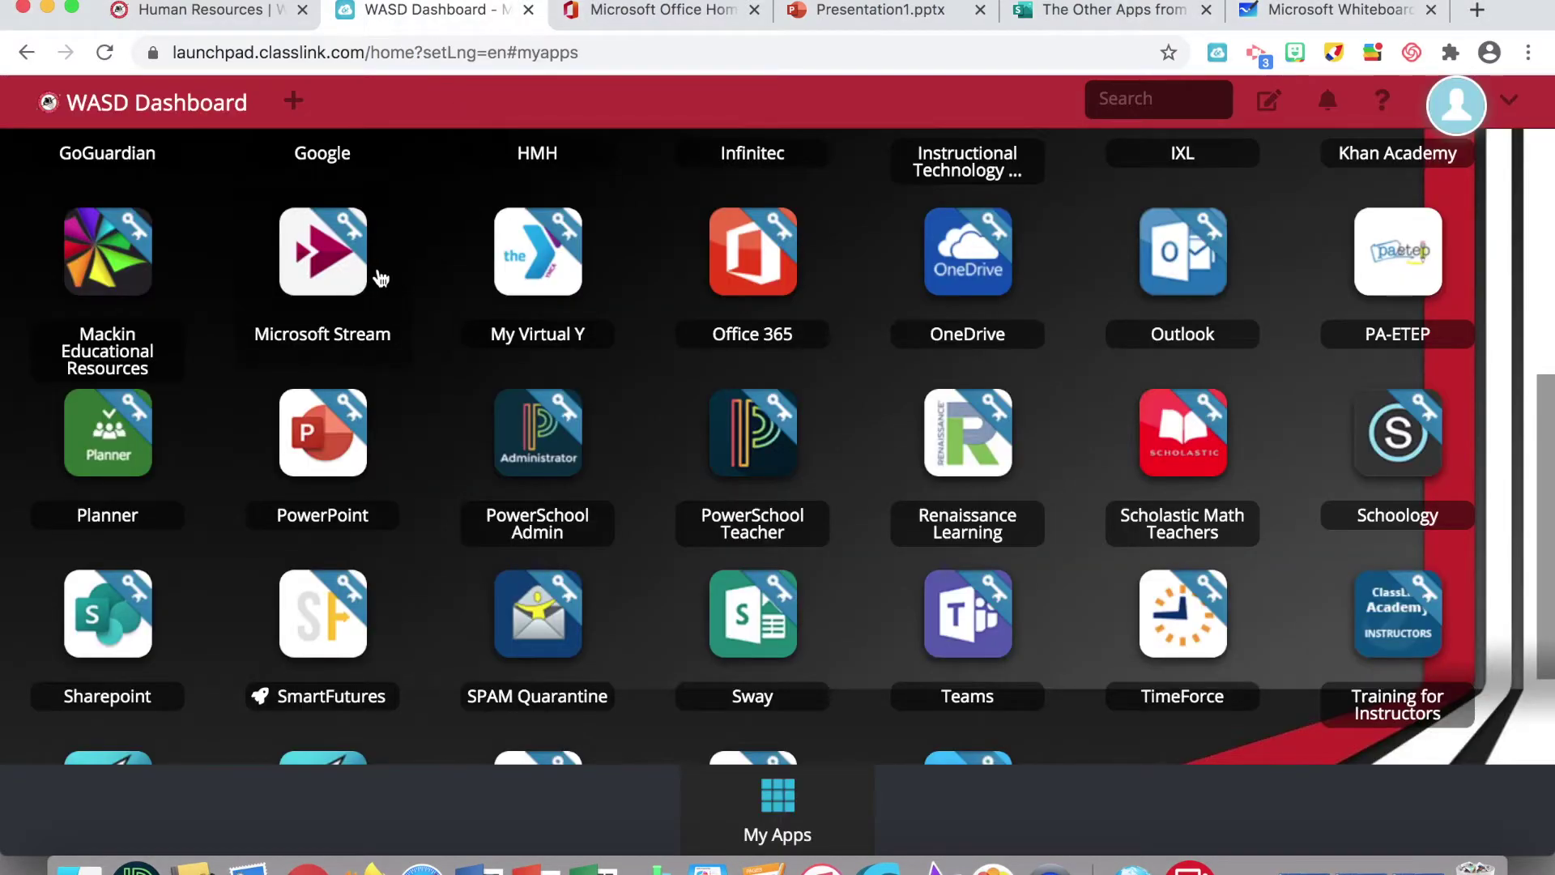
pyautogui.click(335, 267)
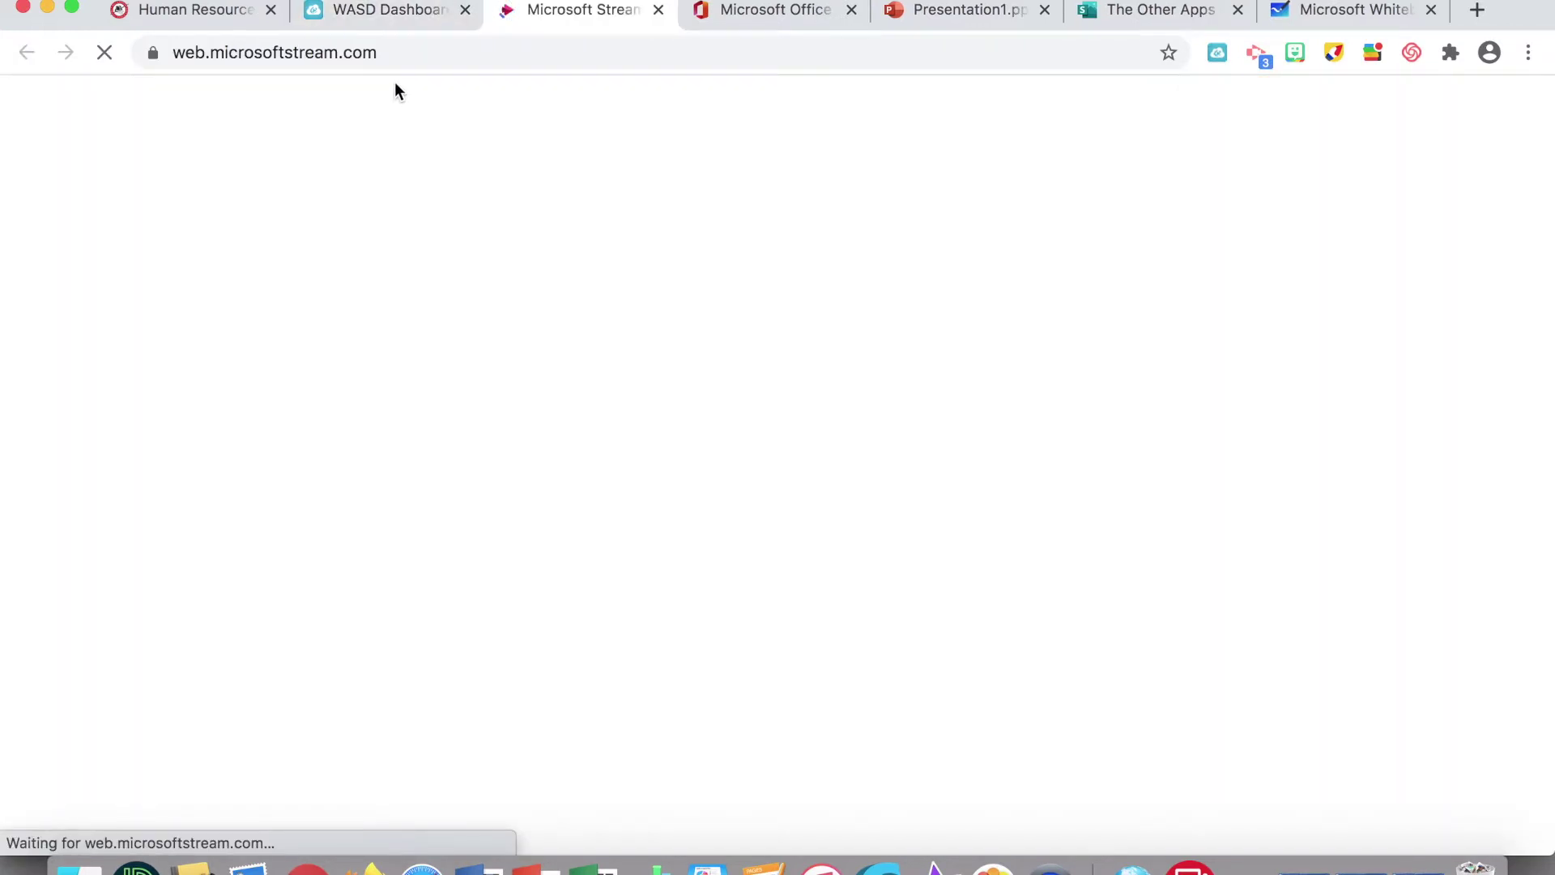
pyautogui.click(727, 13)
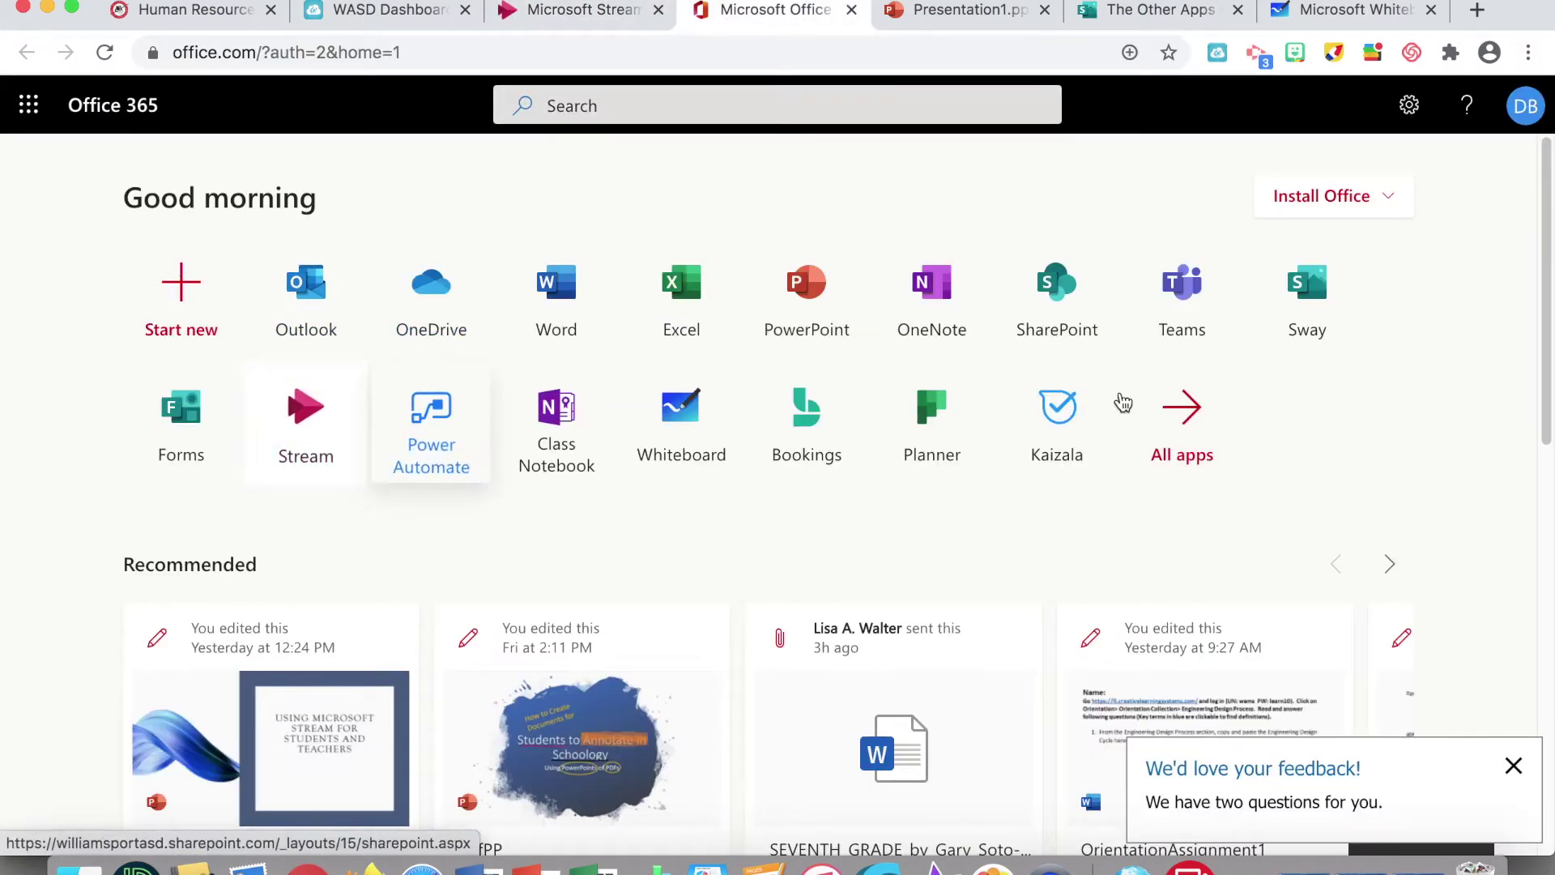
pyautogui.click(1163, 405)
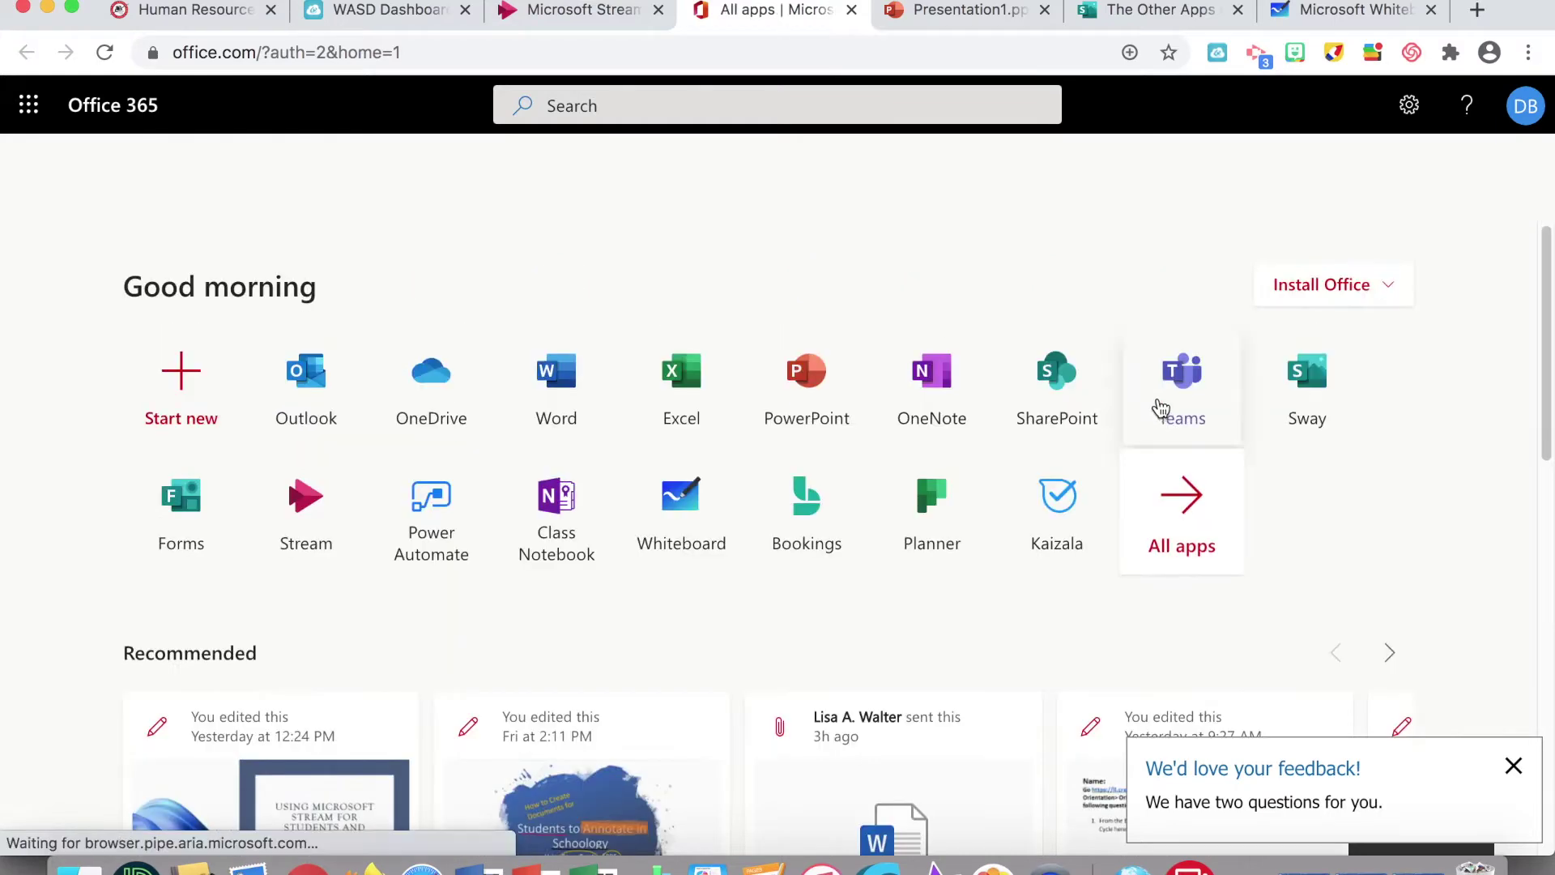
pyautogui.click(566, 12)
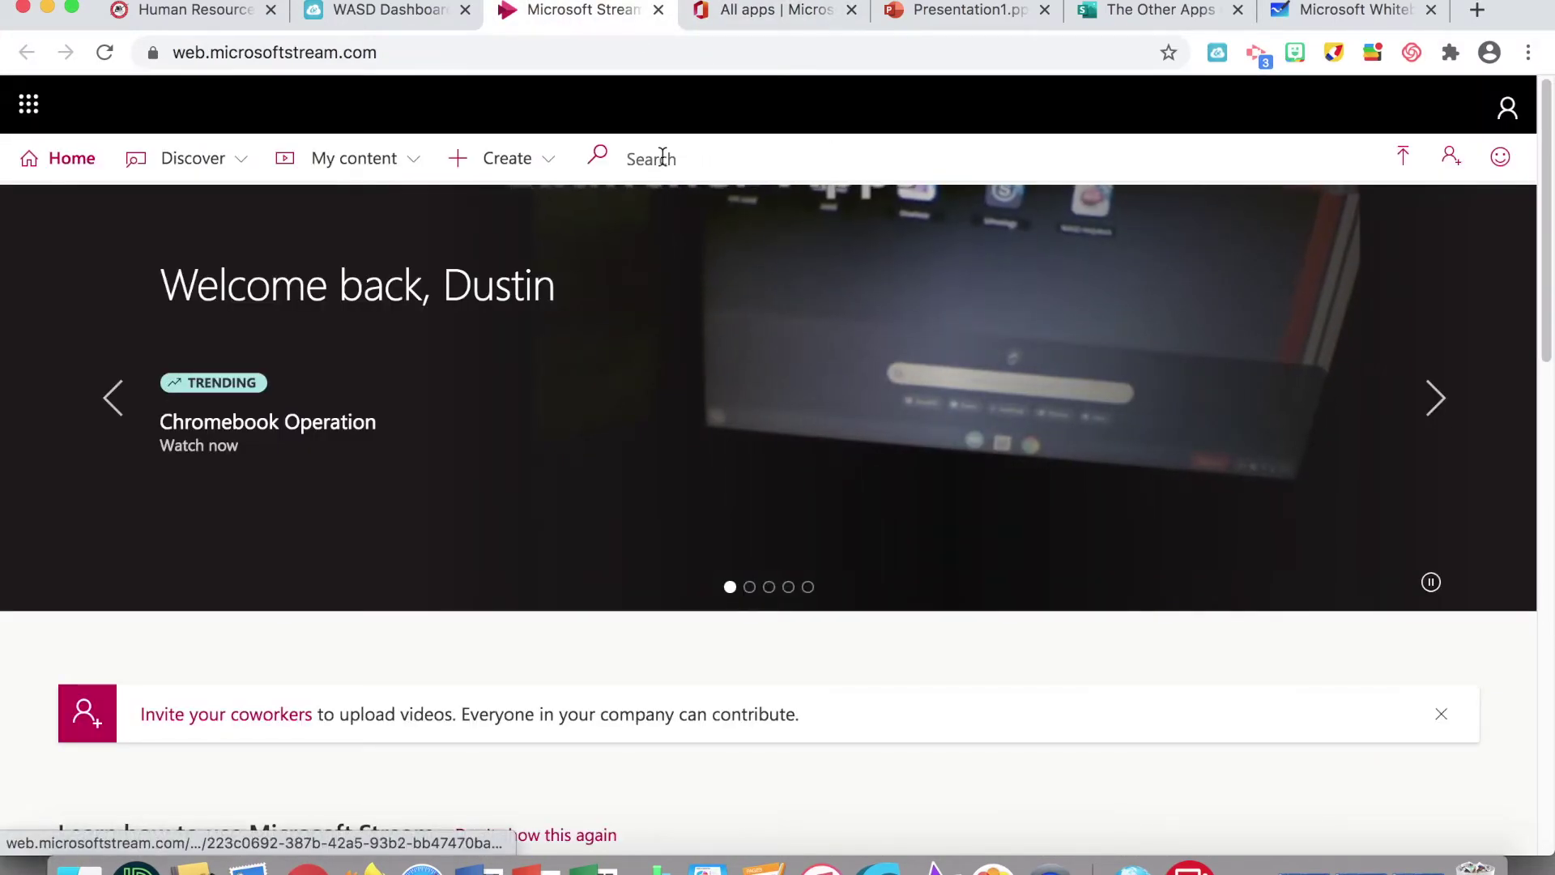
# Start creating a screen recording in Stream, allow camera and microphone access, and set the recorder's camera to Camera off.
pyautogui.click(478, 162)
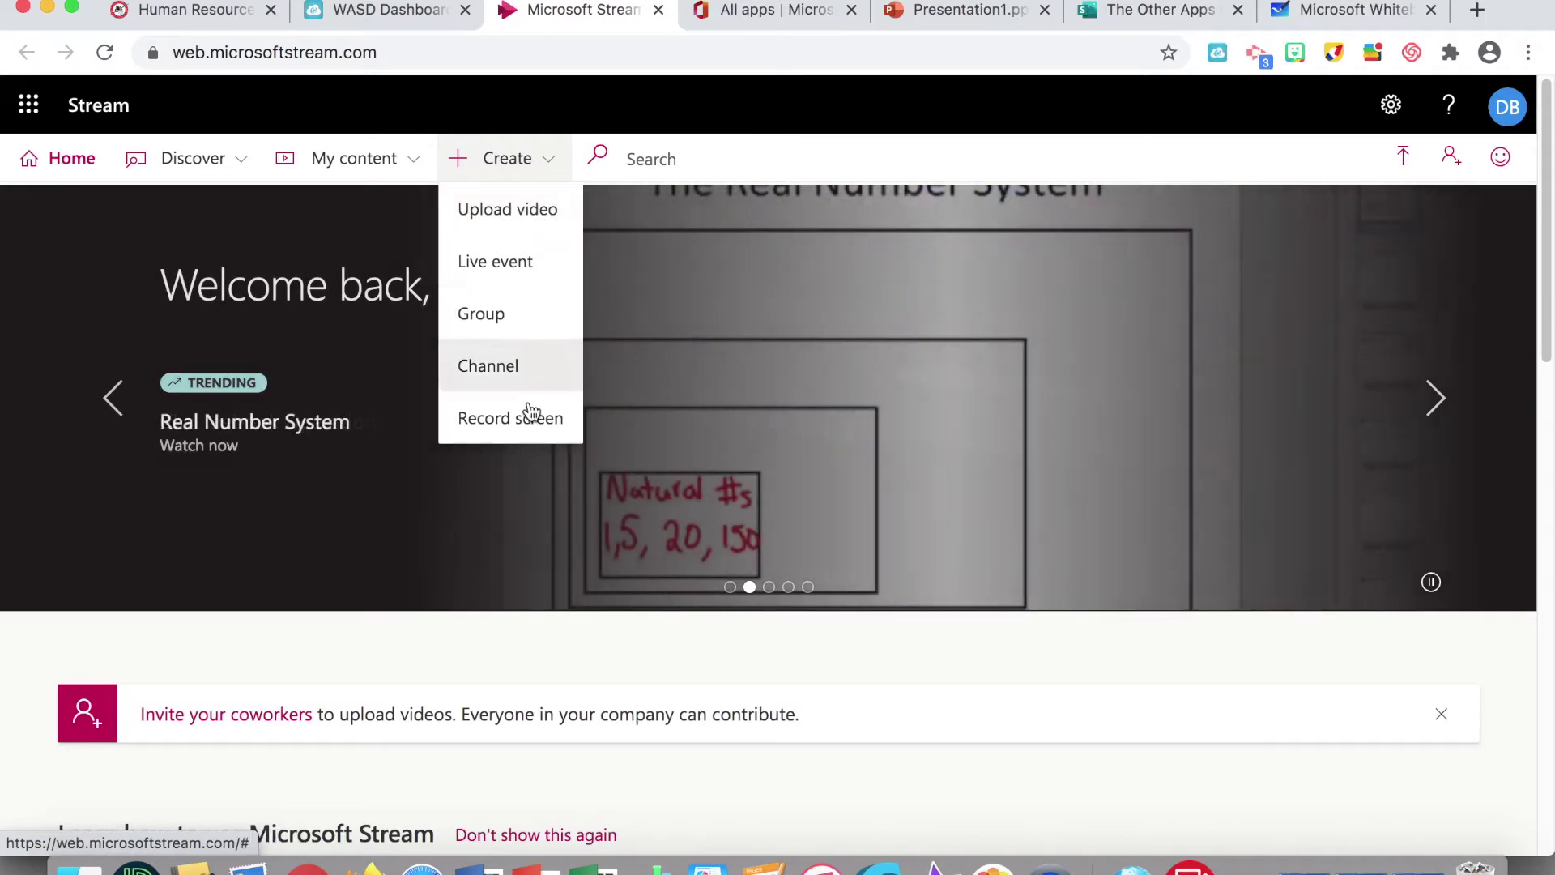
pyautogui.click(528, 421)
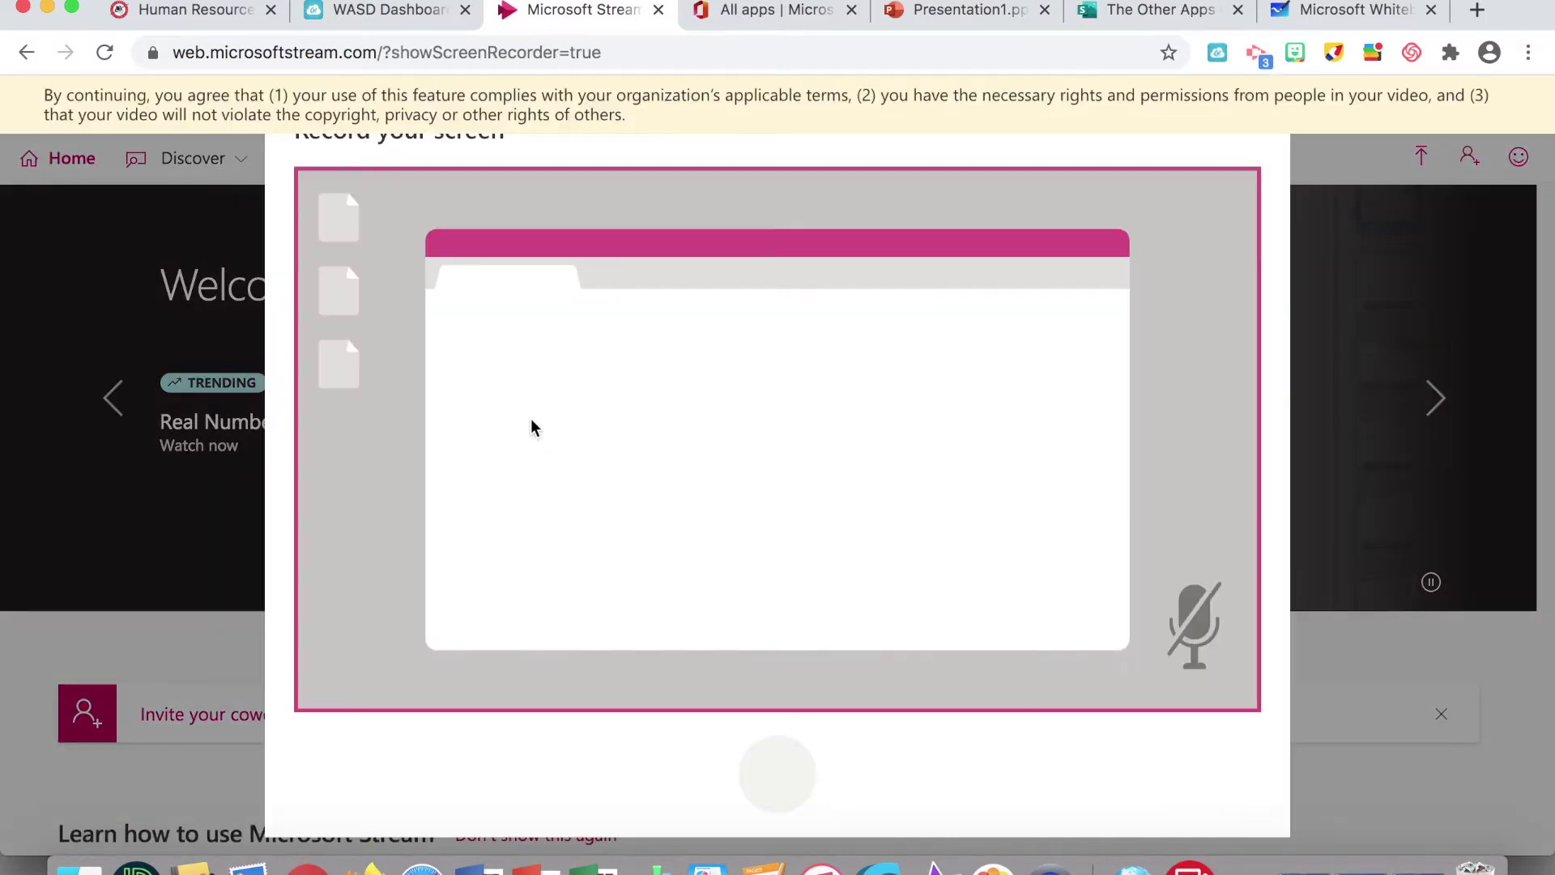
pyautogui.click(1534, 97)
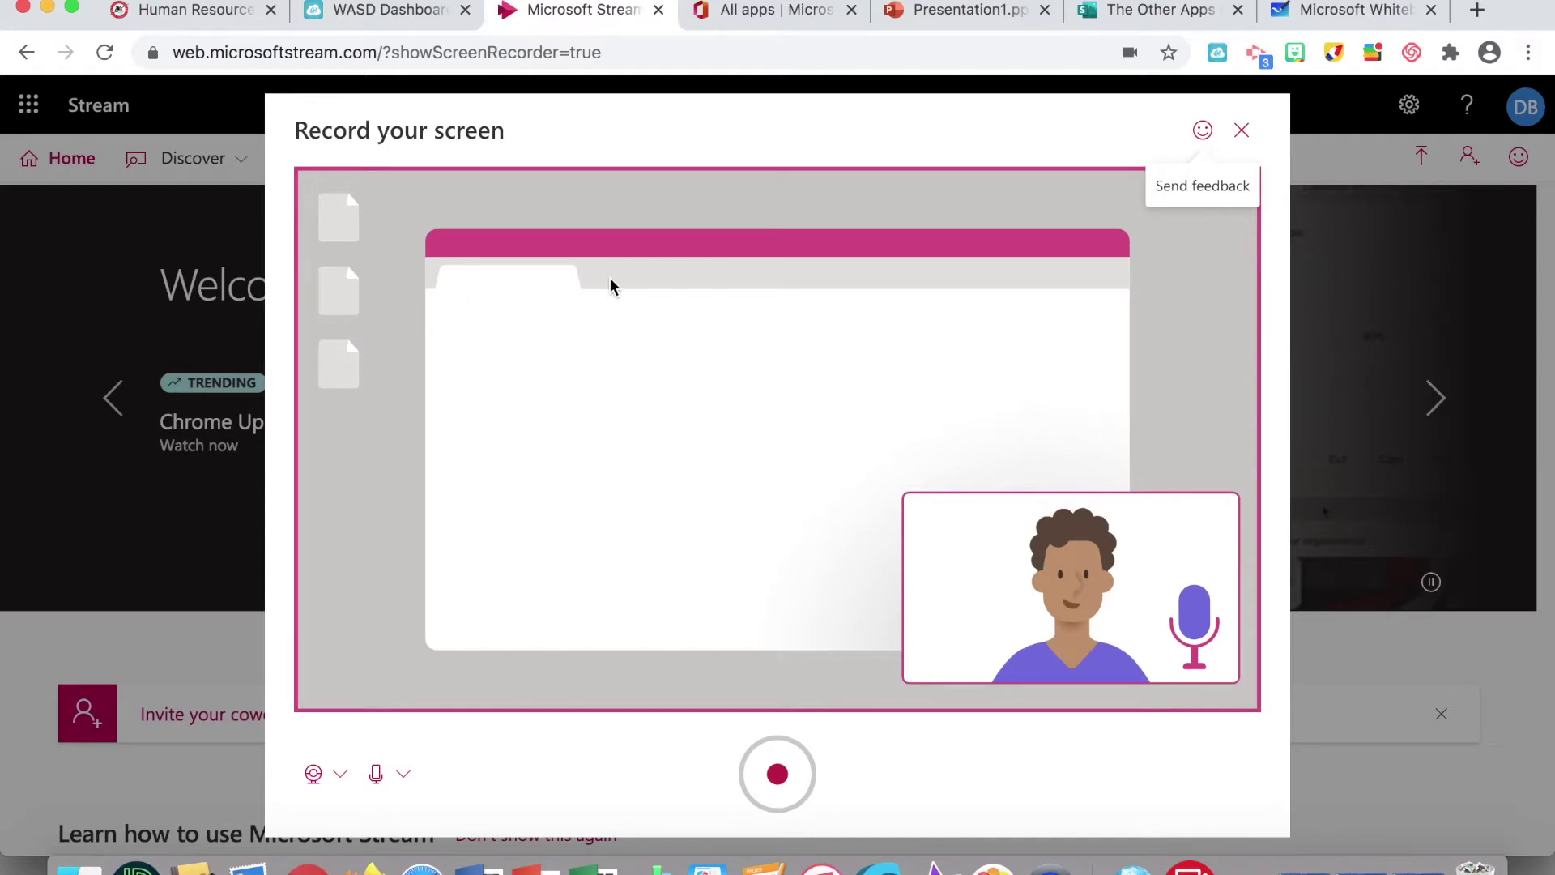
pyautogui.click(341, 777)
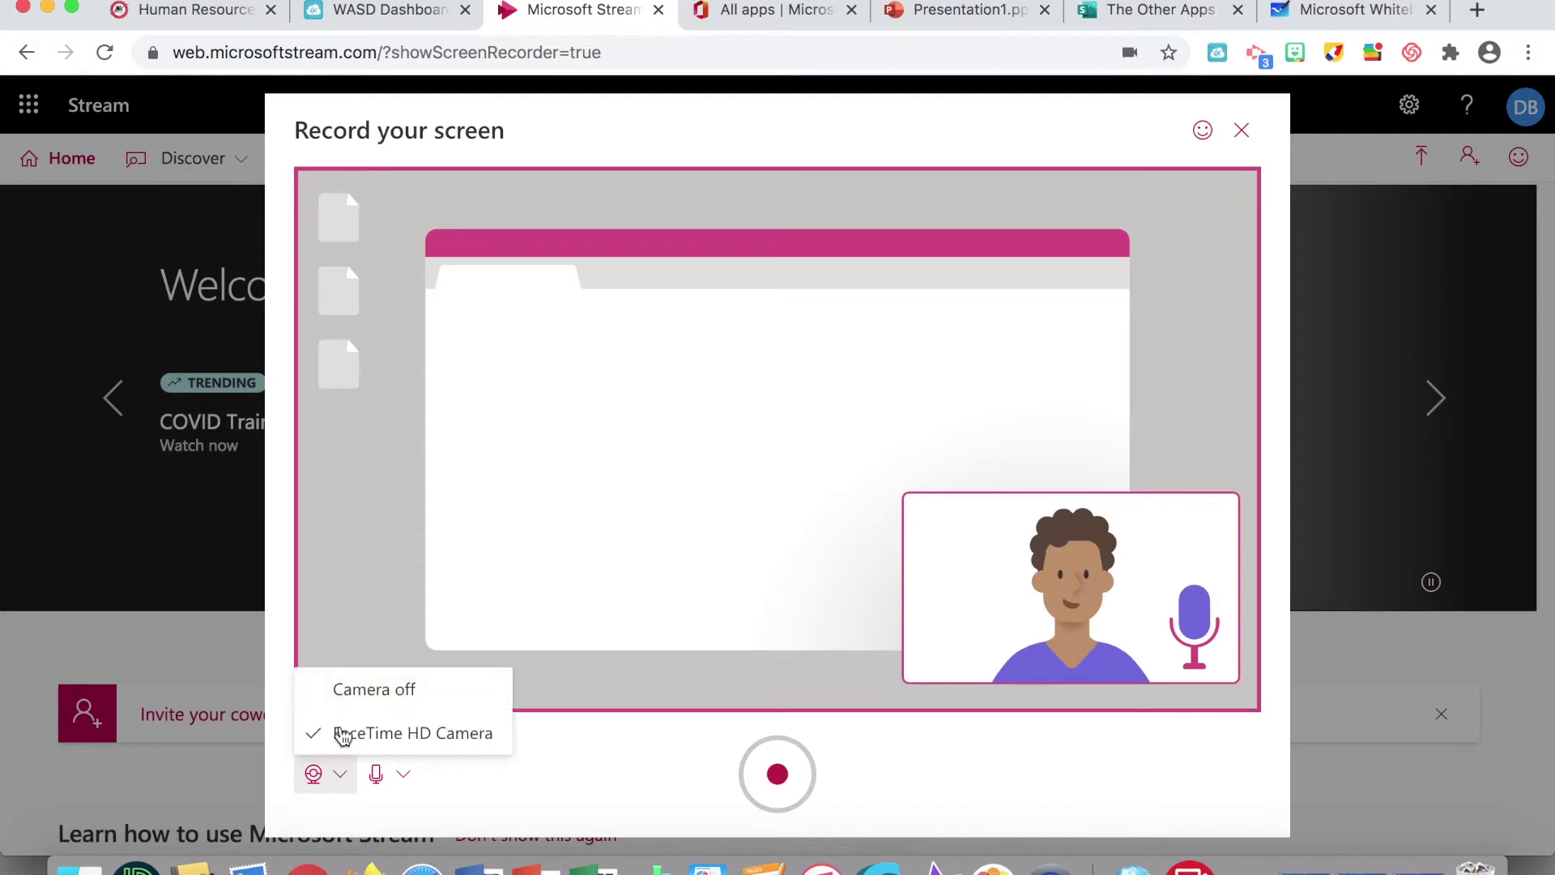
pyautogui.click(343, 689)
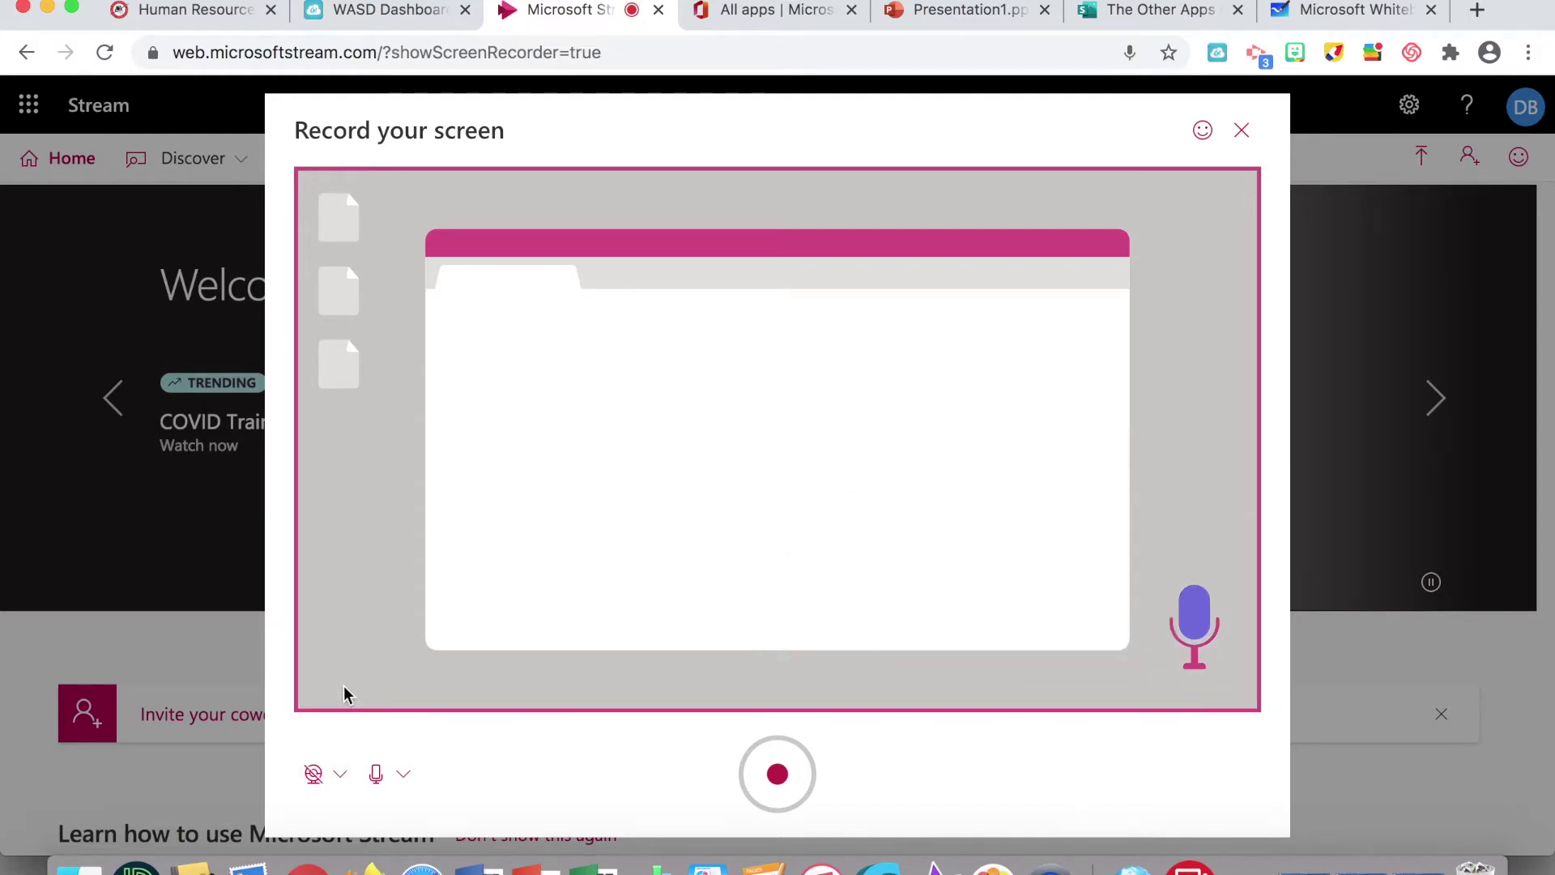
# Start the recording by sharing the entire Screen 1, and hide the screen-sharing notice.
pyautogui.click(784, 775)
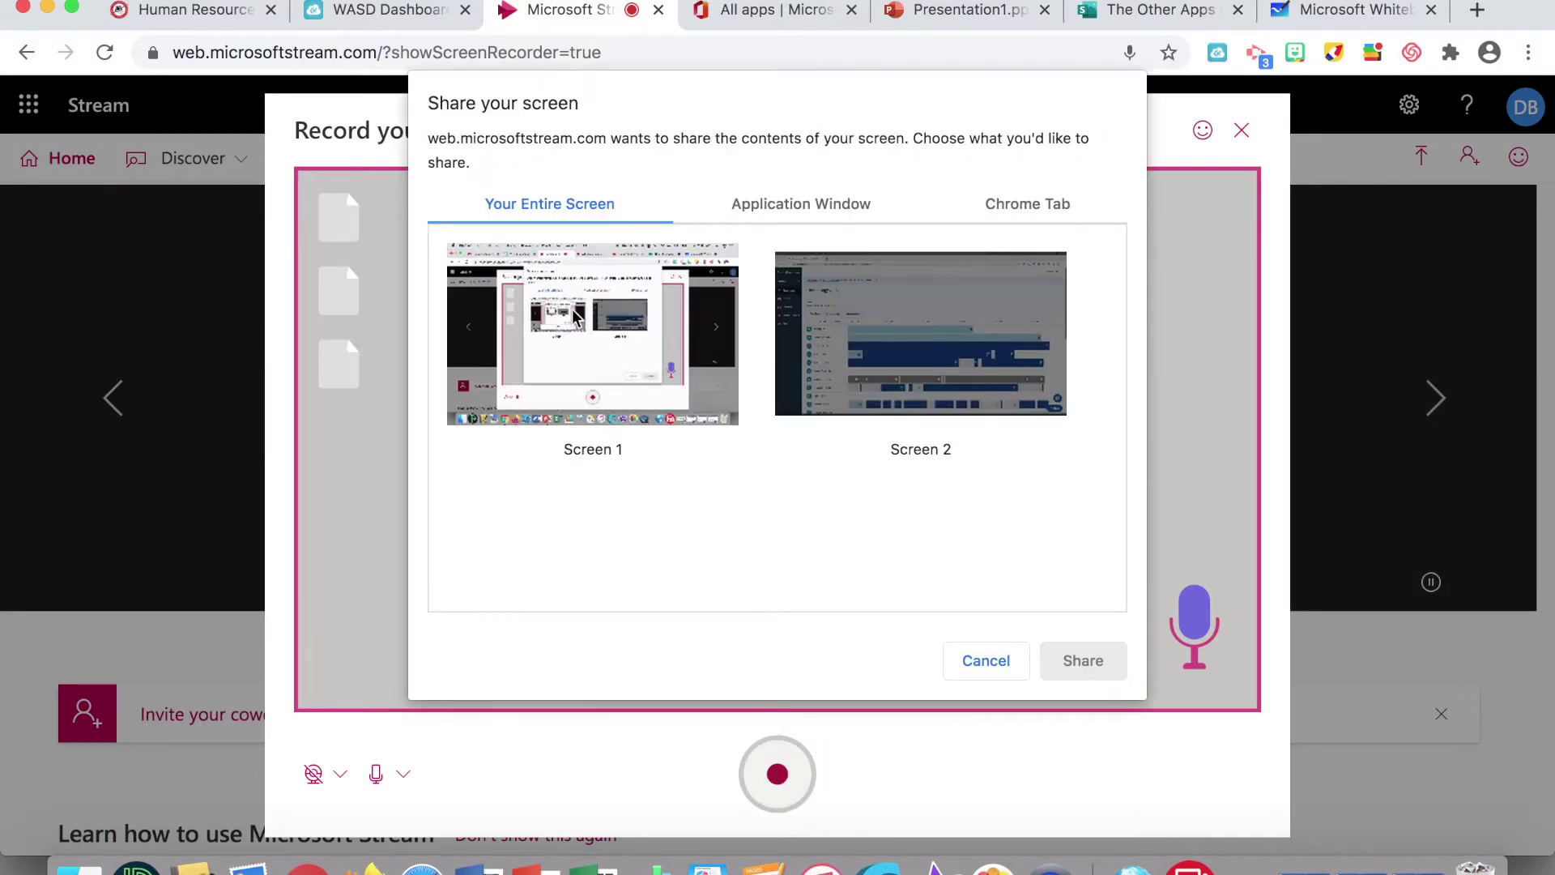
pyautogui.click(620, 346)
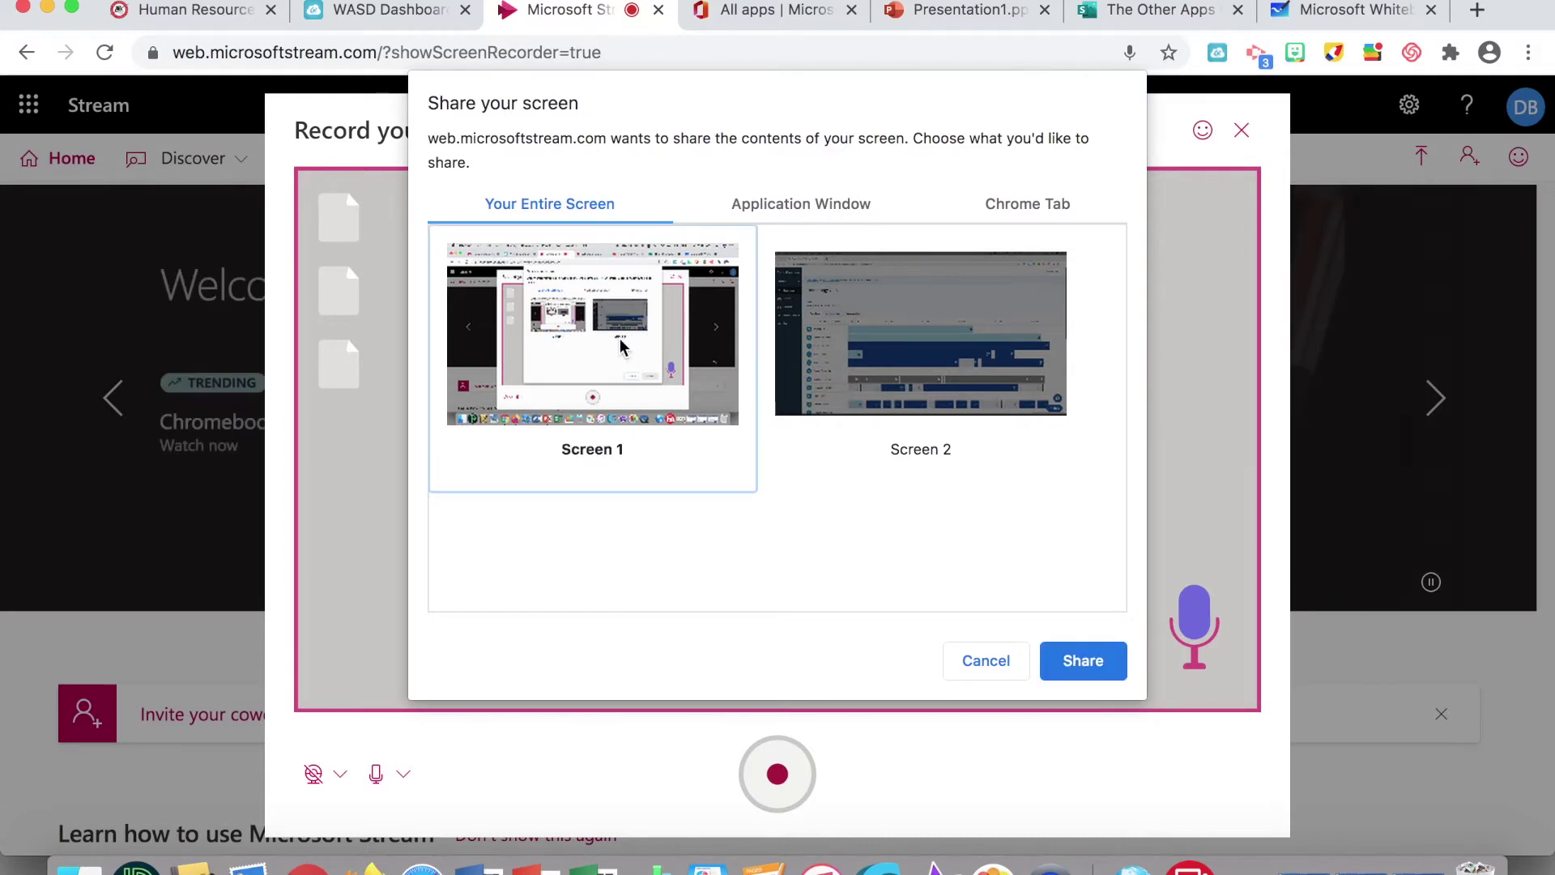
pyautogui.click(1078, 666)
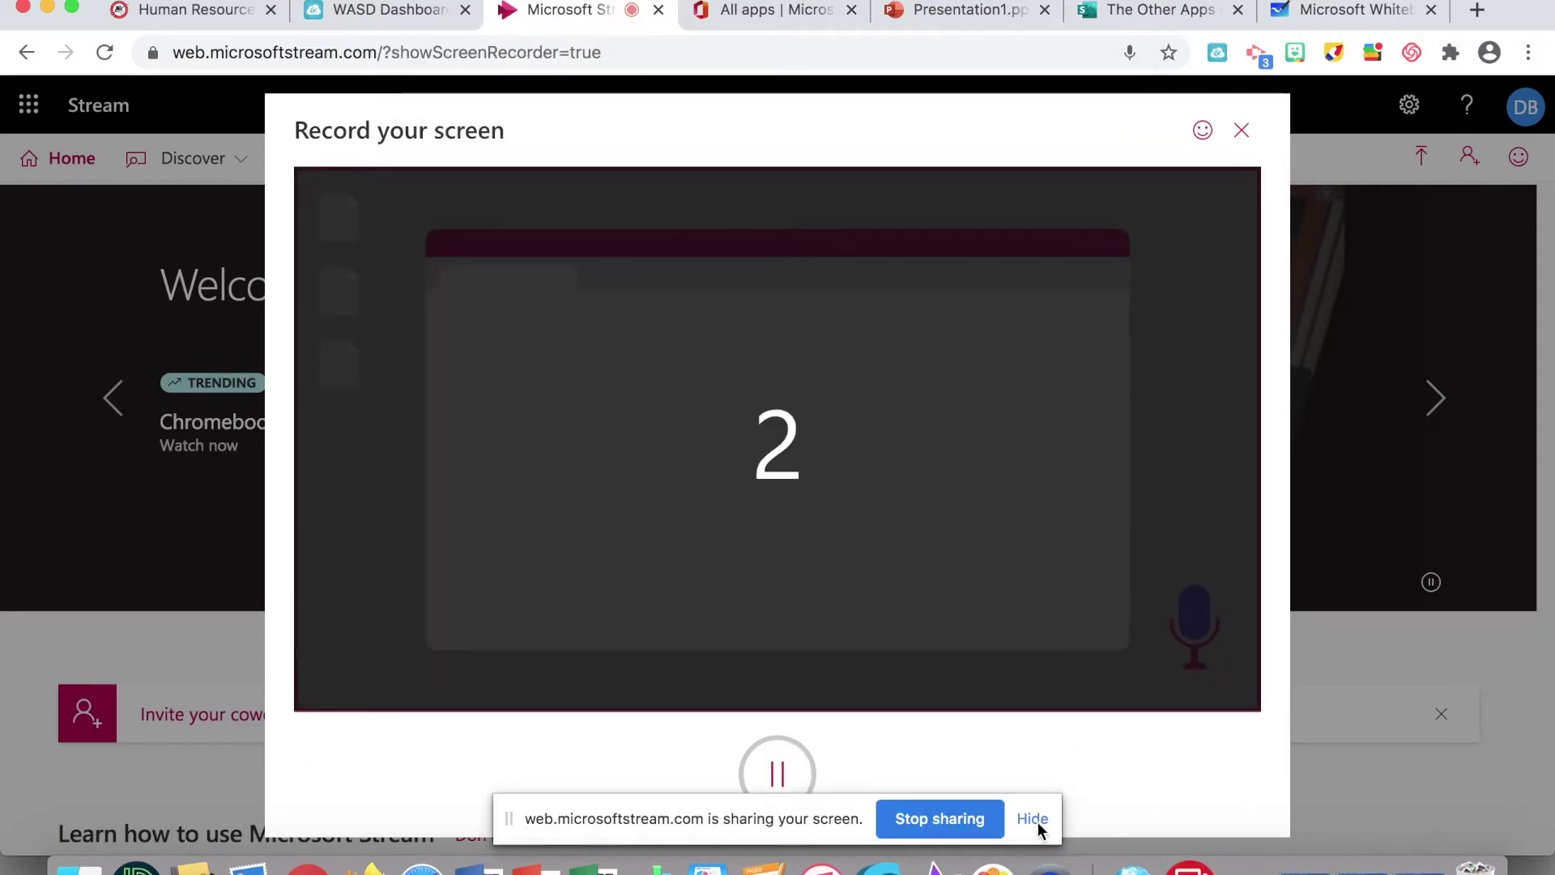
pyautogui.click(1035, 820)
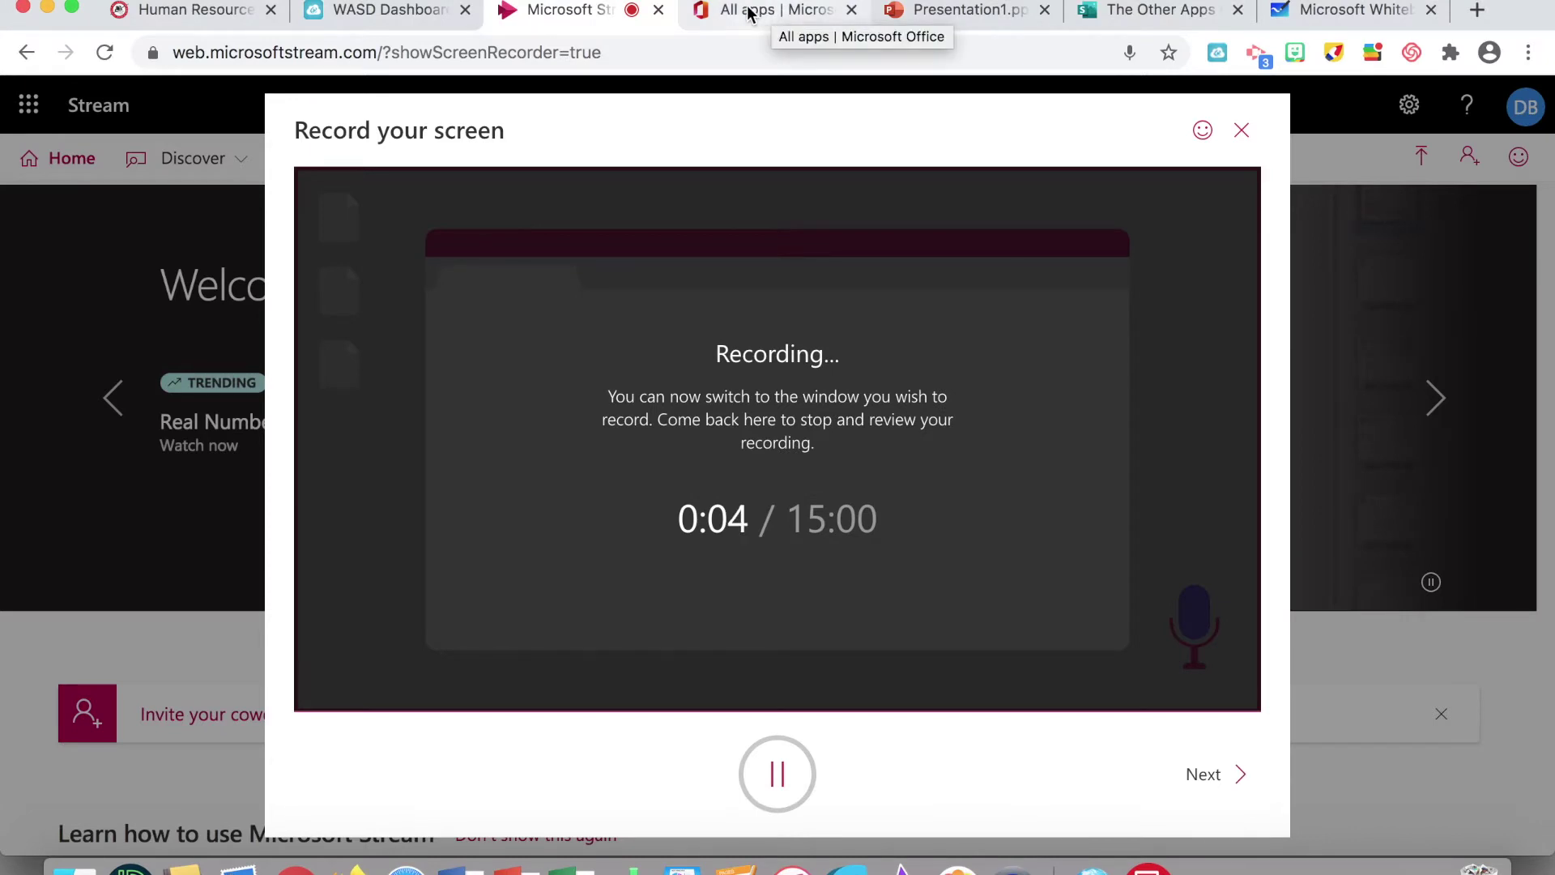
# Show the PowerPoint presentation and the Sway in the recording, and switch to the blank Microsoft Whiteboard.
pyautogui.click(965, 13)
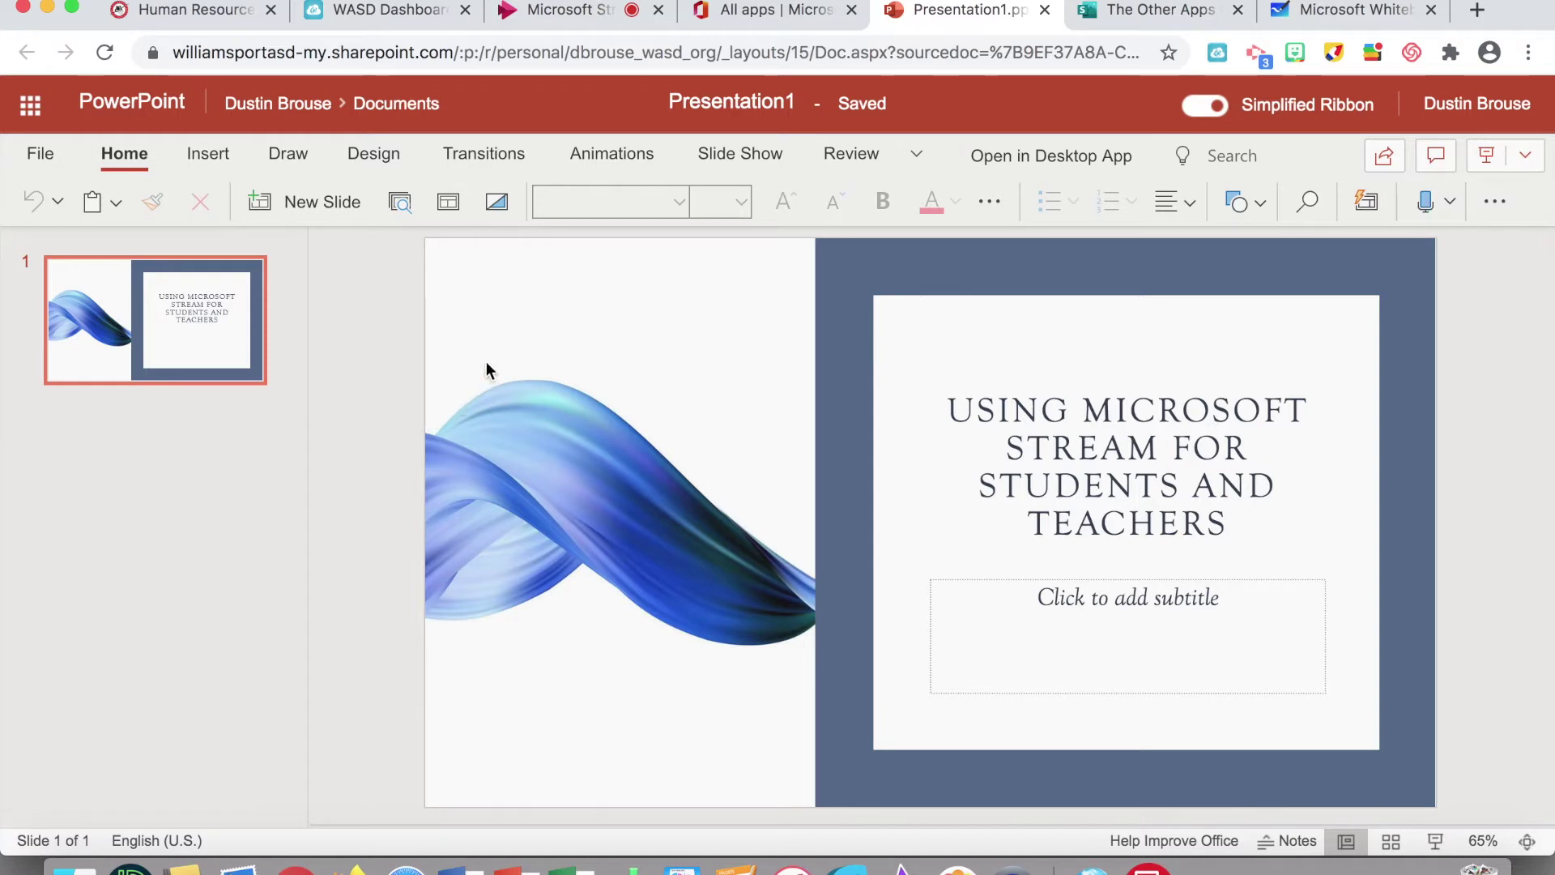
pyautogui.click(1094, 16)
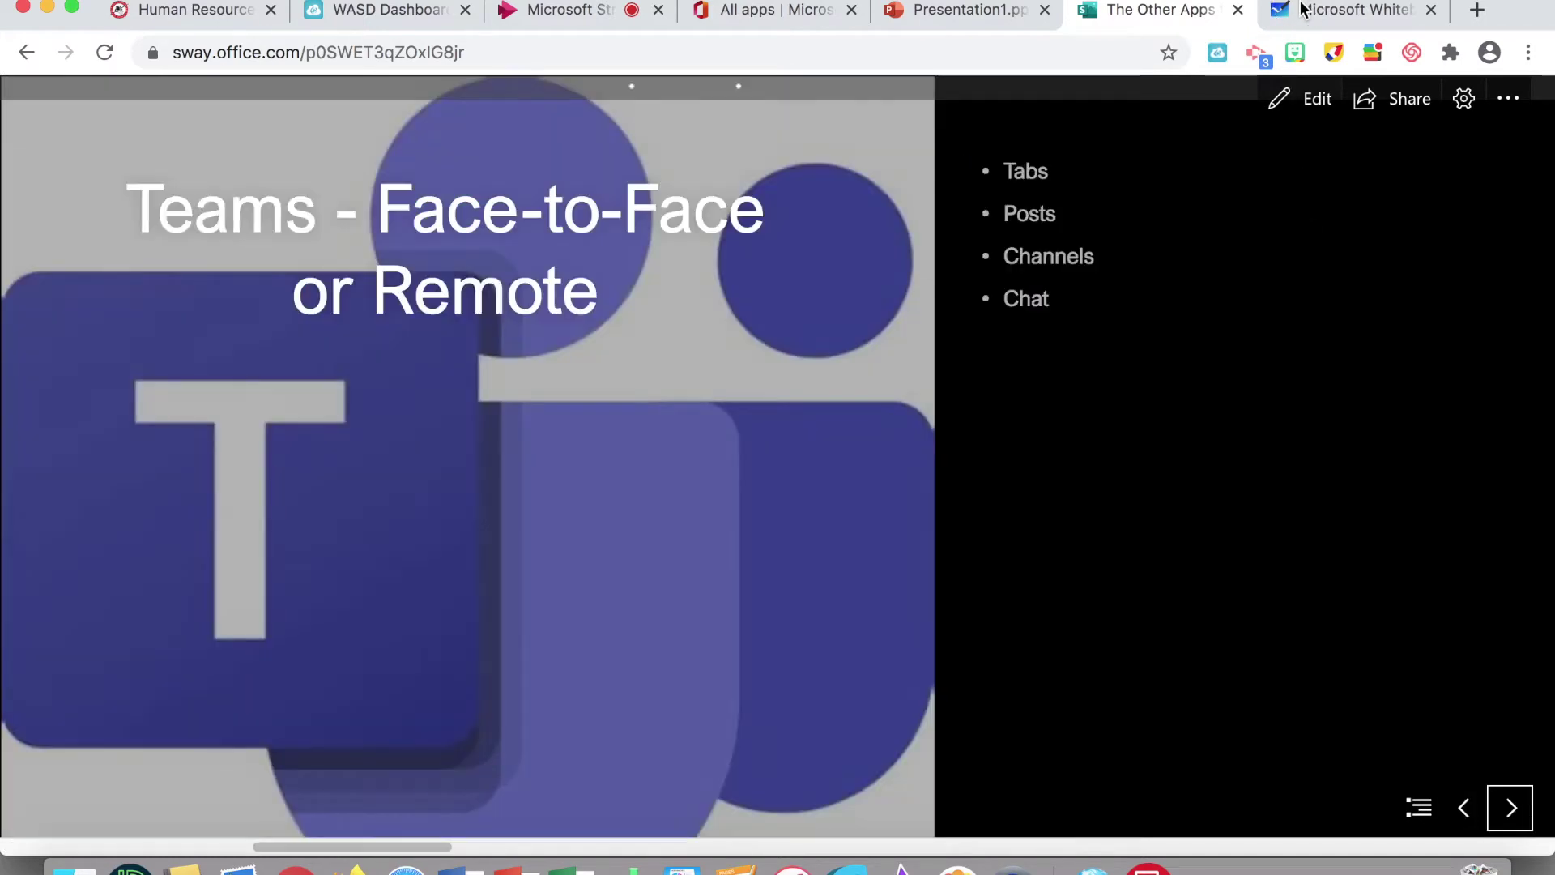
pyautogui.click(1302, 10)
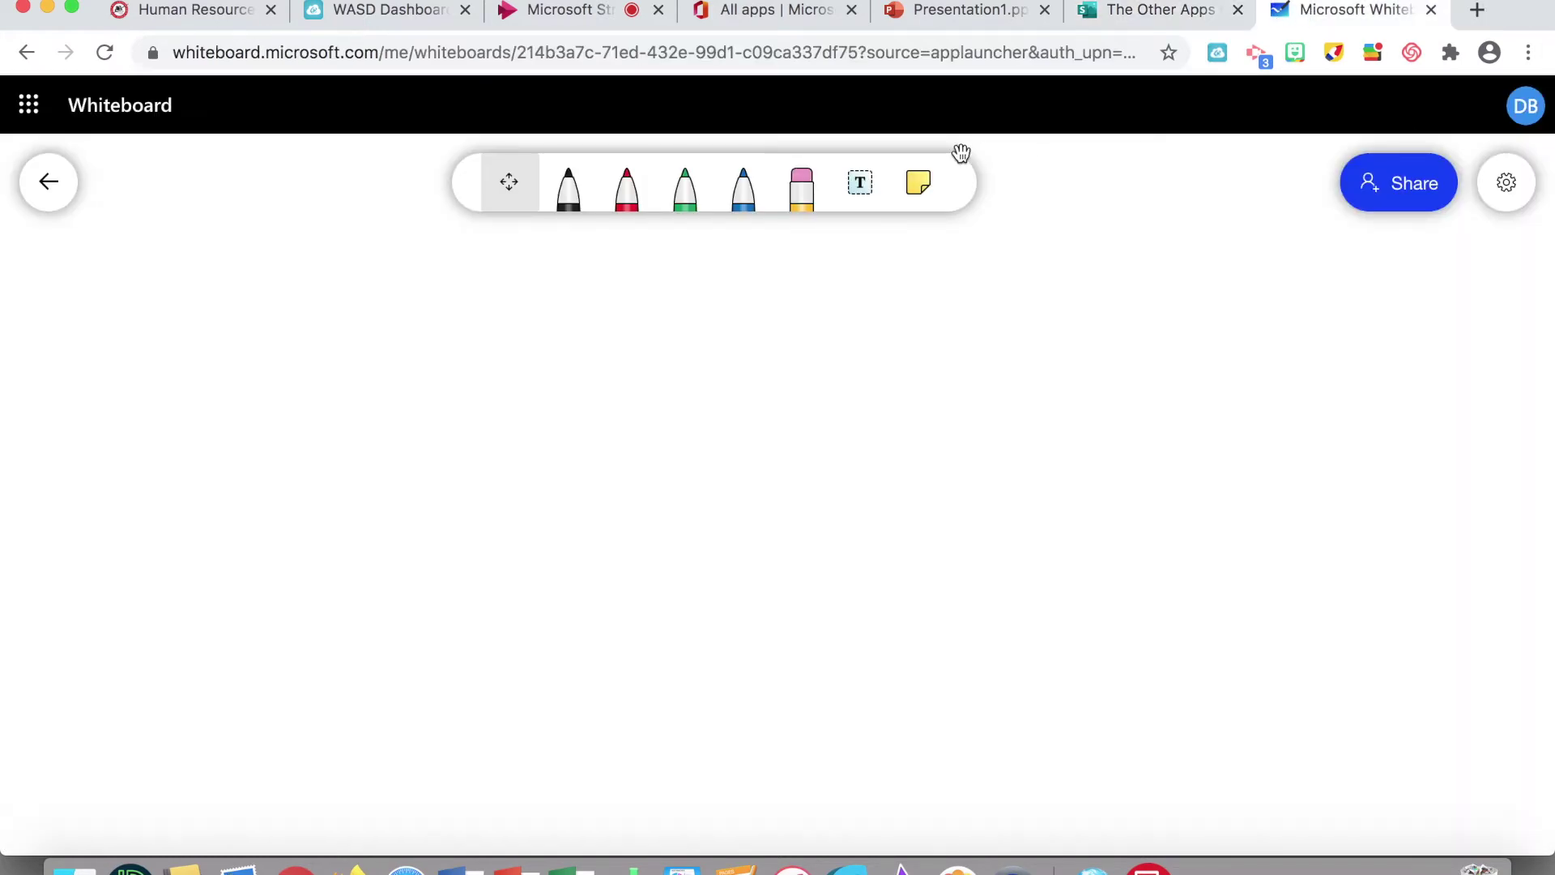
# Handwrite the equation a² + b² = c² with the red pen across the upper part of the whiteboard.
pyautogui.click(637, 198)
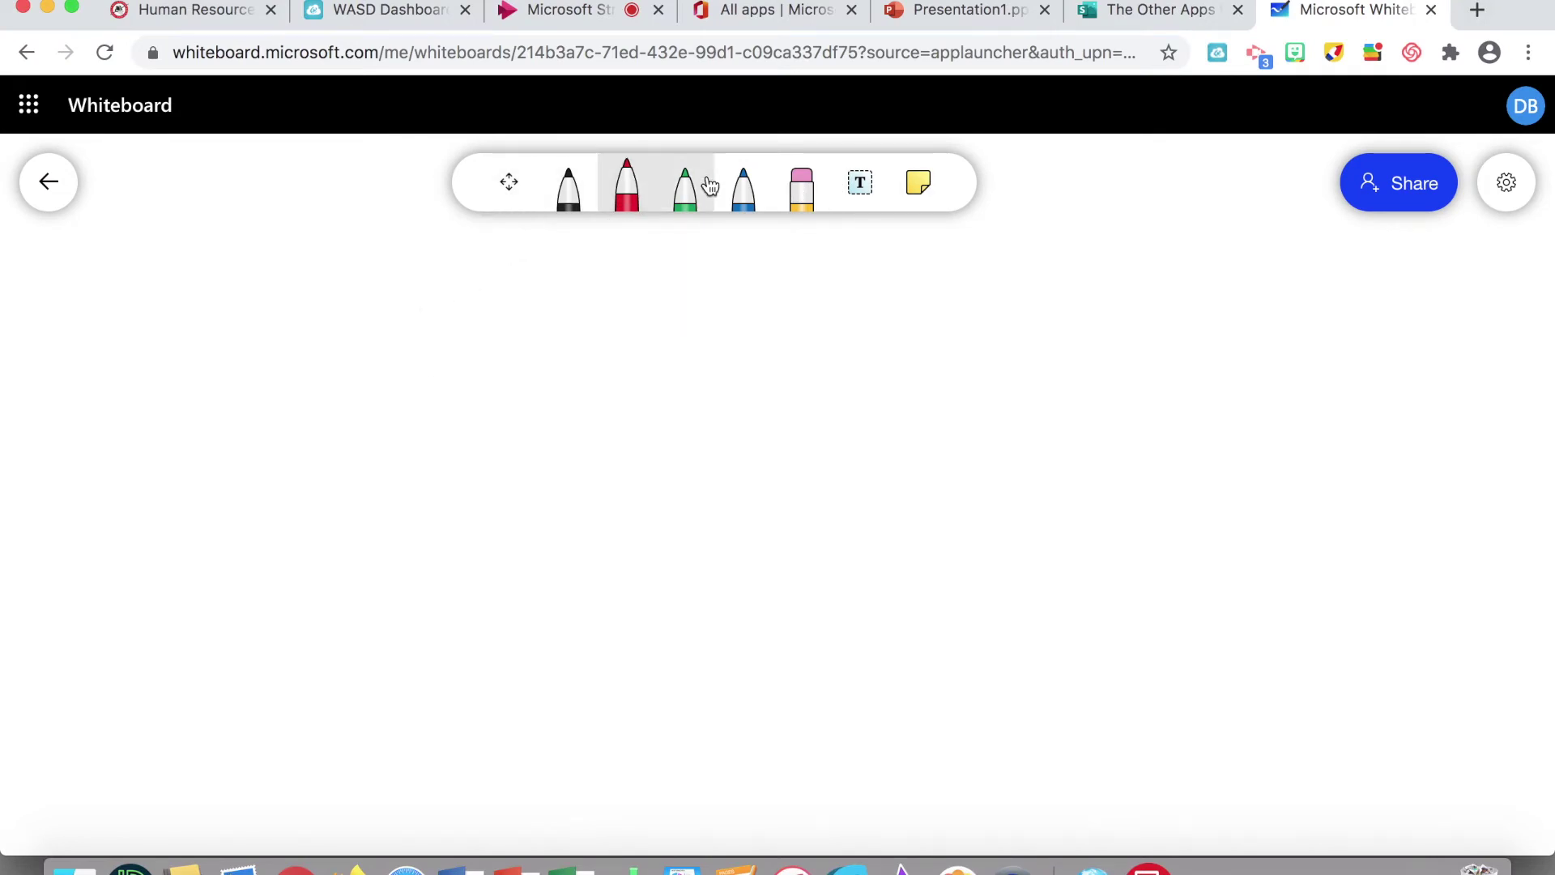
pyautogui.moveTo(368, 348)
pyautogui.mouseDown()
pyautogui.moveTo(343, 381)
pyautogui.moveTo(366, 363)
pyautogui.mouseUp()
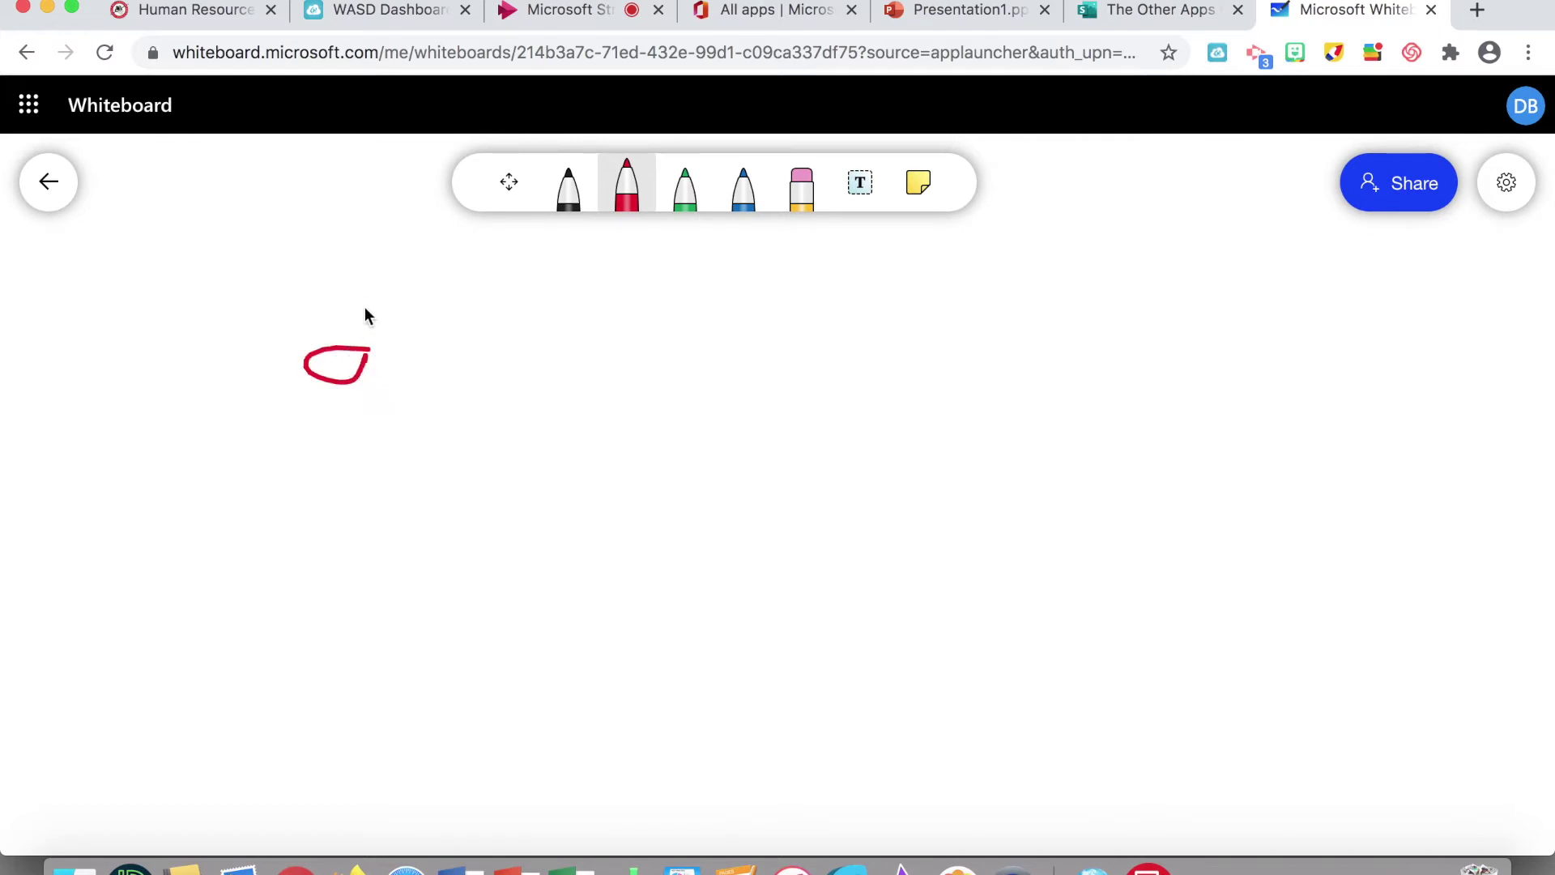
pyautogui.moveTo(366, 349); pyautogui.dragTo(372, 368)
pyautogui.moveTo(366, 304)
pyautogui.mouseDown()
pyautogui.moveTo(388, 346)
pyautogui.moveTo(507, 354)
pyautogui.moveTo(500, 392)
pyautogui.mouseUp()
pyautogui.moveTo(552, 296)
pyautogui.mouseDown()
pyautogui.moveTo(611, 347)
pyautogui.moveTo(597, 378)
pyautogui.mouseUp()
pyautogui.moveTo(604, 298)
pyautogui.mouseDown()
pyautogui.moveTo(636, 330)
pyautogui.moveTo(676, 336)
pyautogui.moveTo(767, 323)
pyautogui.moveTo(762, 354)
pyautogui.mouseUp()
pyautogui.moveTo(838, 318)
pyautogui.mouseDown()
pyautogui.moveTo(833, 381)
pyautogui.moveTo(891, 381)
pyautogui.mouseUp()
pyautogui.moveTo(860, 285)
pyautogui.mouseDown()
pyautogui.moveTo(870, 342)
pyautogui.moveTo(917, 323)
pyautogui.mouseUp()
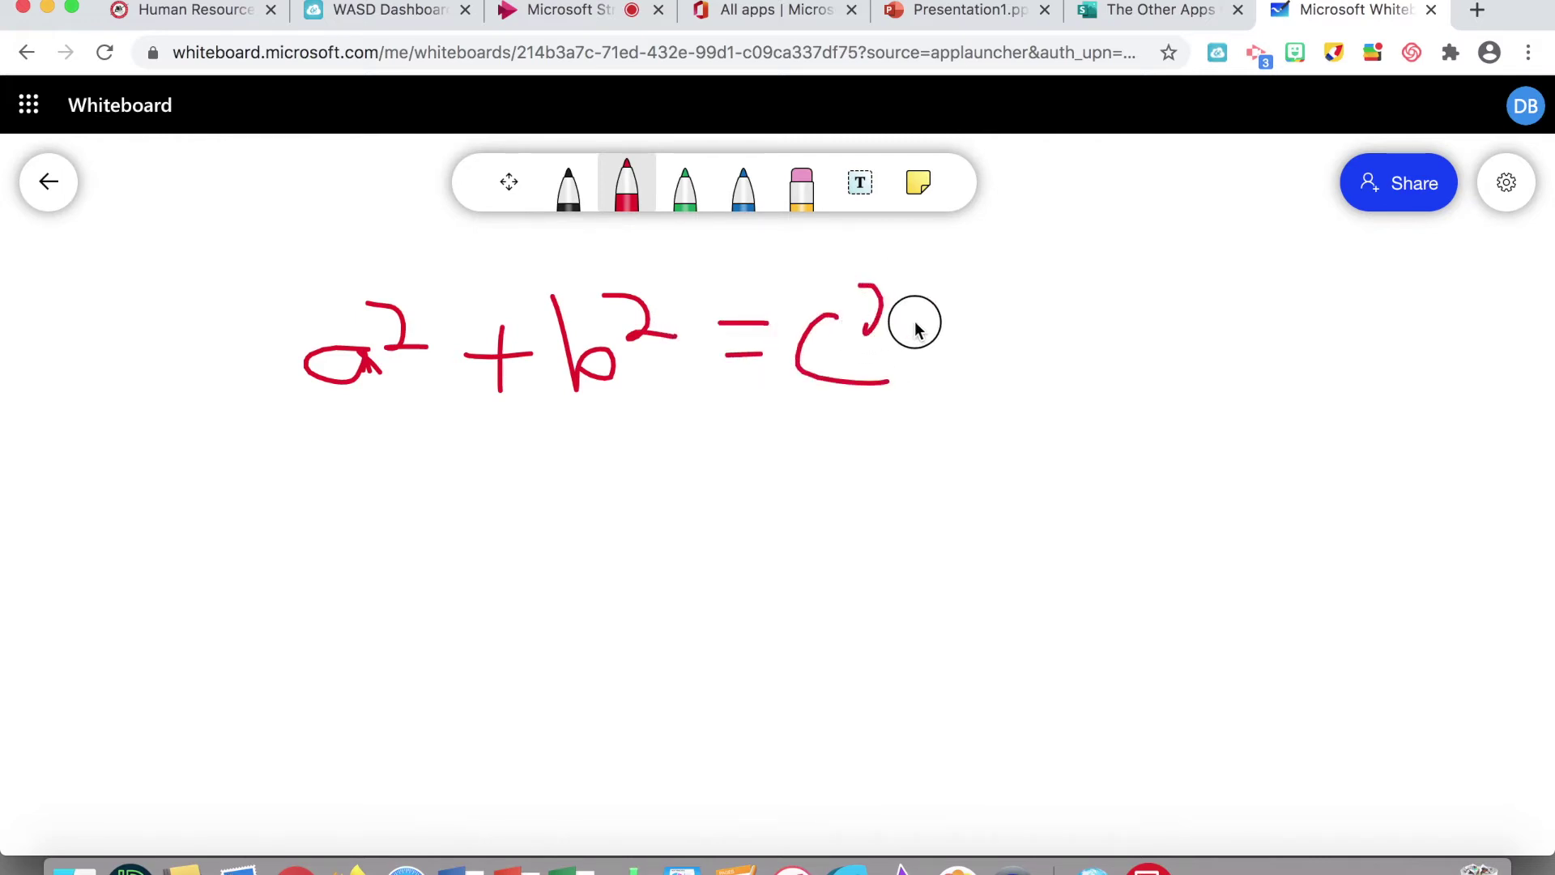
# Sketch a red right triangle below the equation and label its vertical leg a, base b and hypotenuse c.
pyautogui.moveTo(615, 465)
pyautogui.mouseDown()
pyautogui.moveTo(628, 580)
pyautogui.moveTo(834, 577)
pyautogui.mouseUp()
pyautogui.moveTo(616, 468); pyautogui.dragTo(841, 578)
pyautogui.moveTo(567, 515)
pyautogui.mouseDown()
pyautogui.moveTo(545, 514)
pyautogui.moveTo(576, 537)
pyautogui.mouseUp()
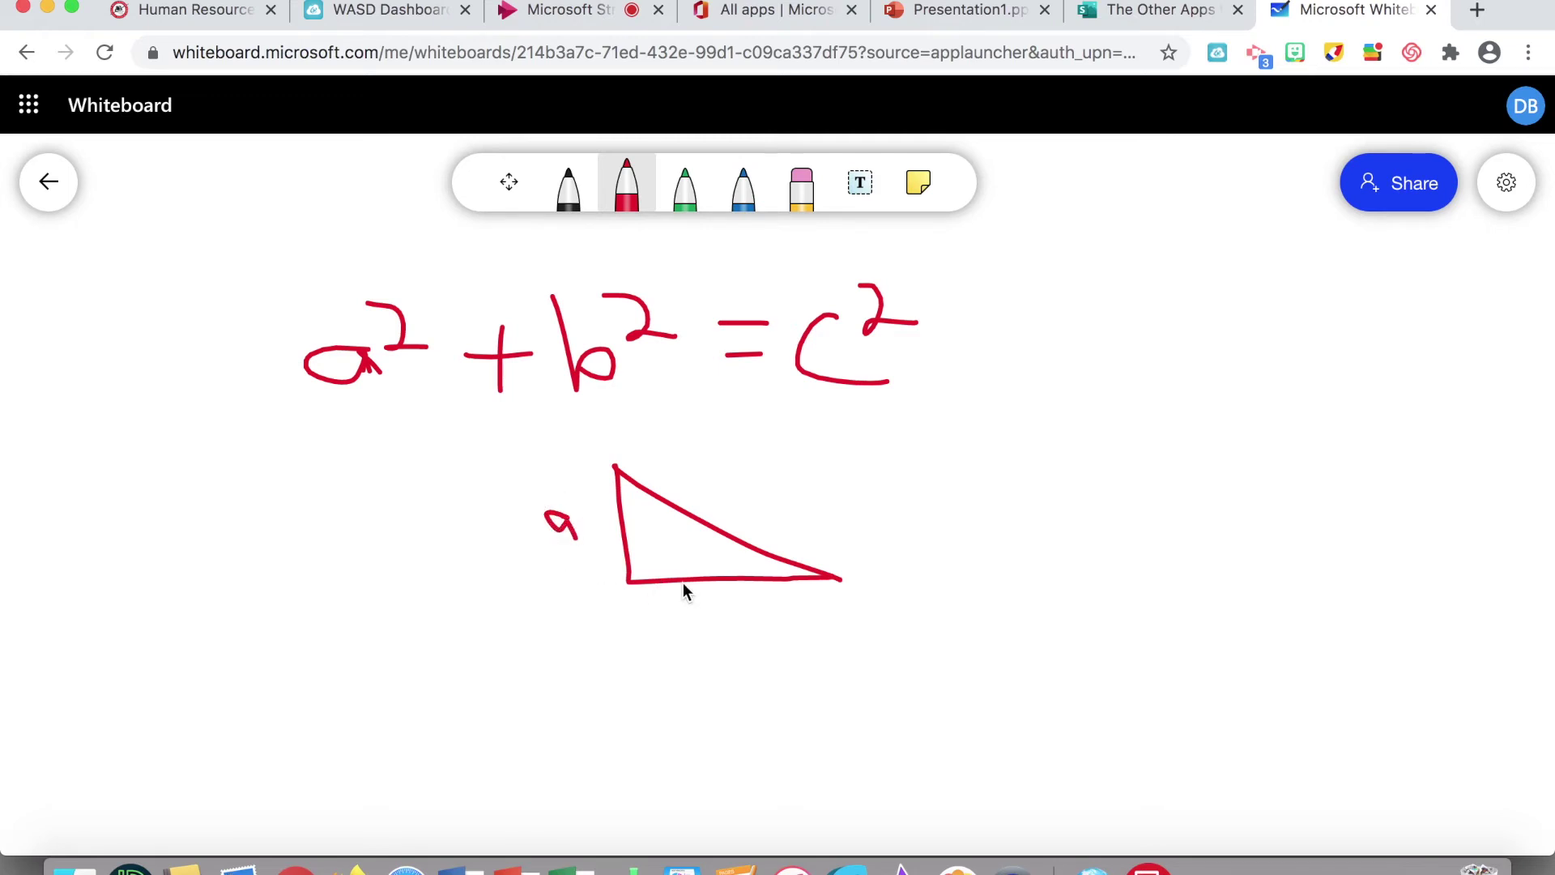
pyautogui.moveTo(694, 594)
pyautogui.mouseDown()
pyautogui.moveTo(711, 631)
pyautogui.moveTo(703, 620)
pyautogui.mouseUp()
pyautogui.moveTo(755, 495)
pyautogui.mouseDown()
pyautogui.moveTo(719, 502)
pyautogui.moveTo(758, 523)
pyautogui.mouseUp()
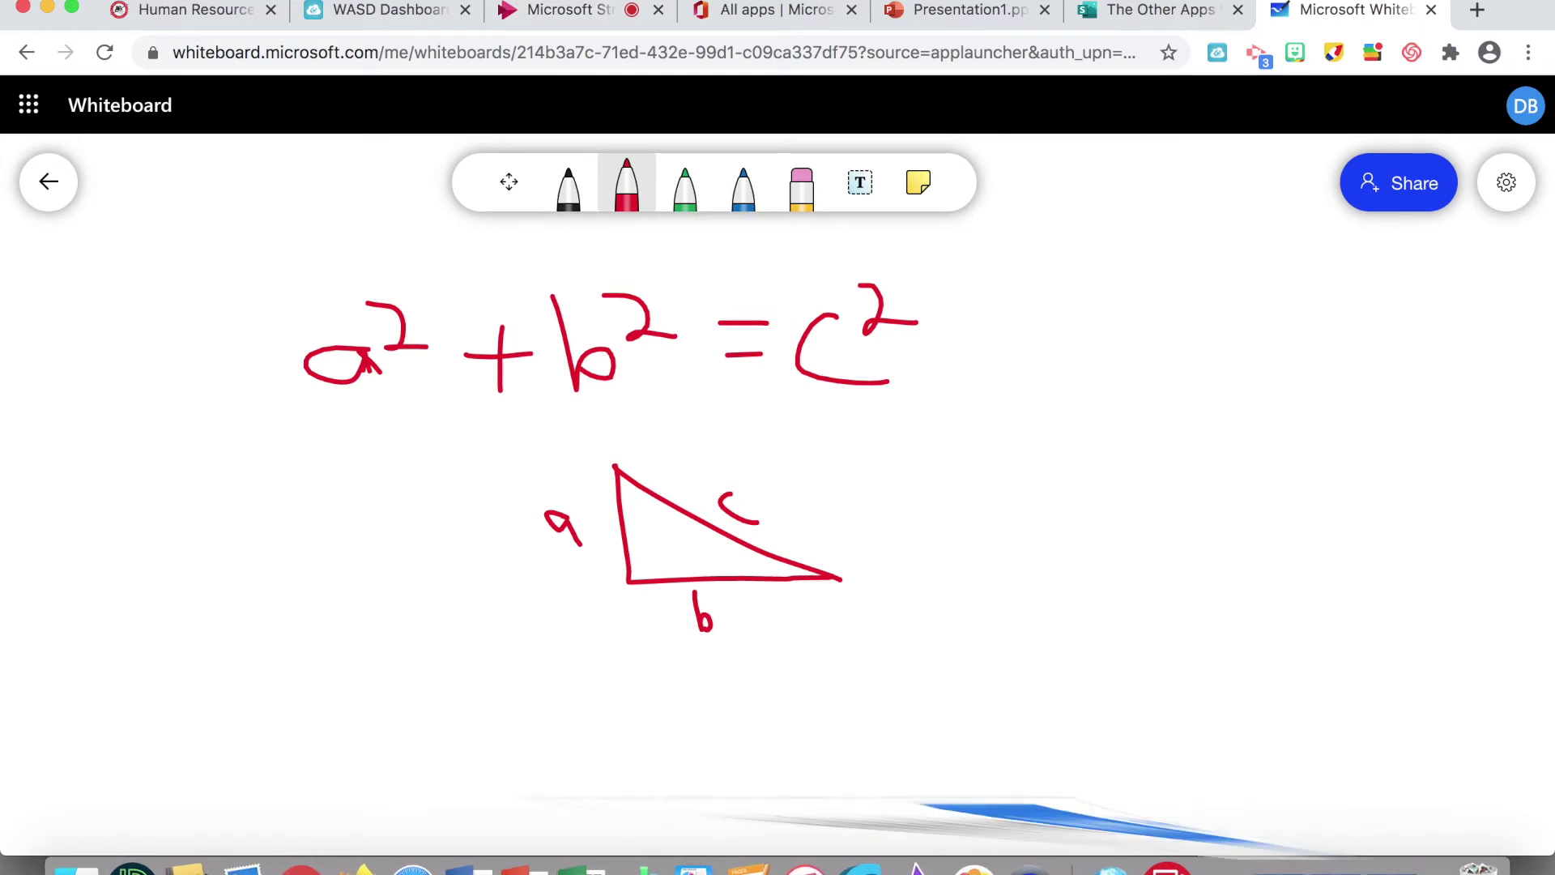
# Stop sharing the screen, and upload and publish the recording to Stream under the name "Presentation Screenrecording".
pyautogui.click(937, 823)
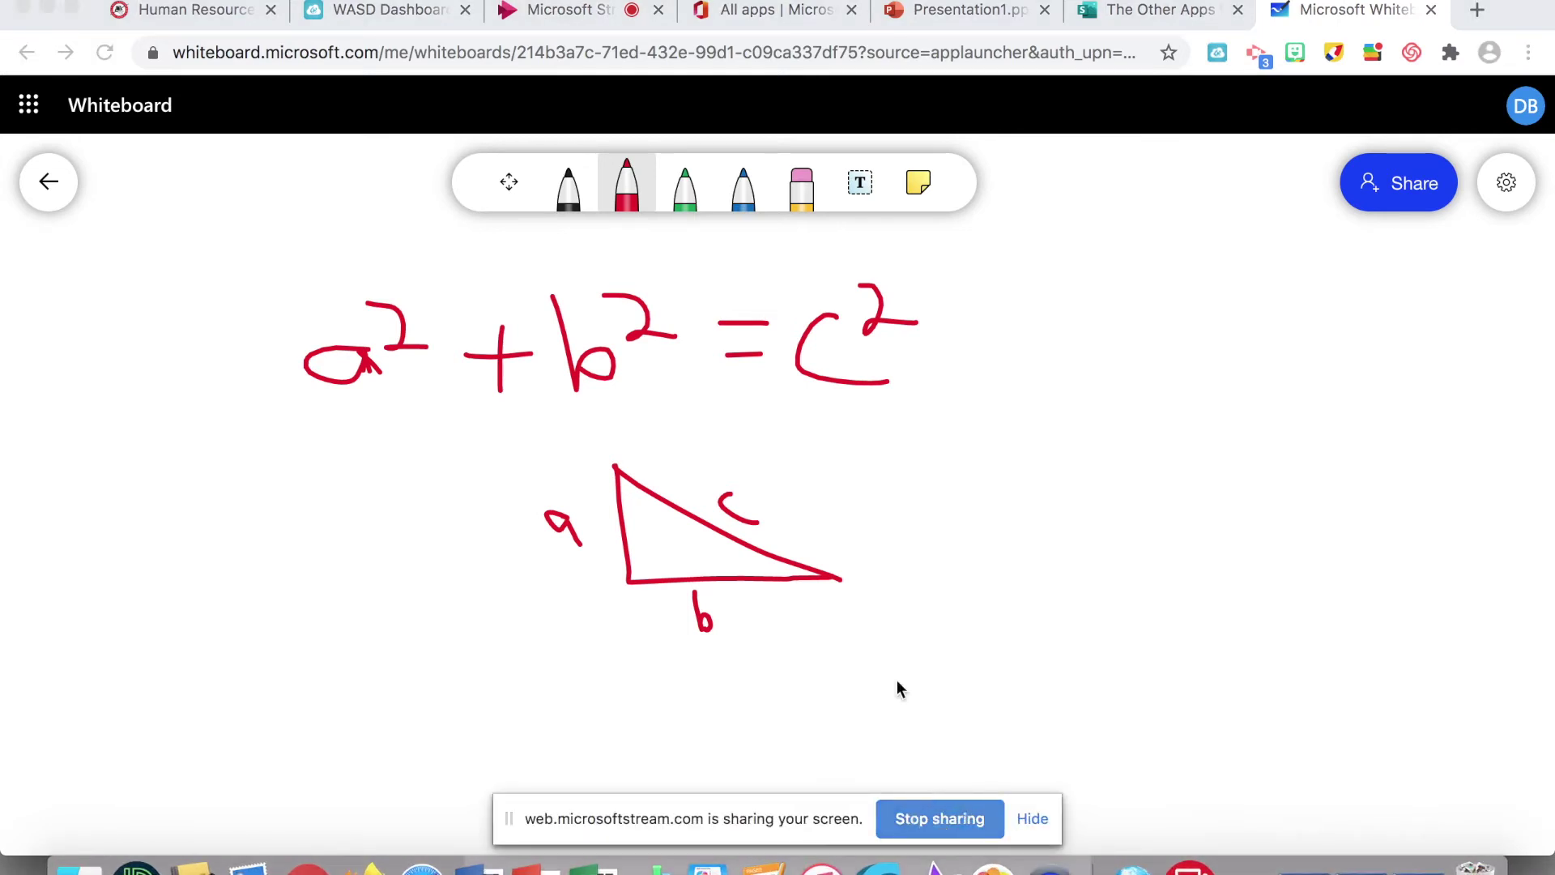
pyautogui.click(557, 13)
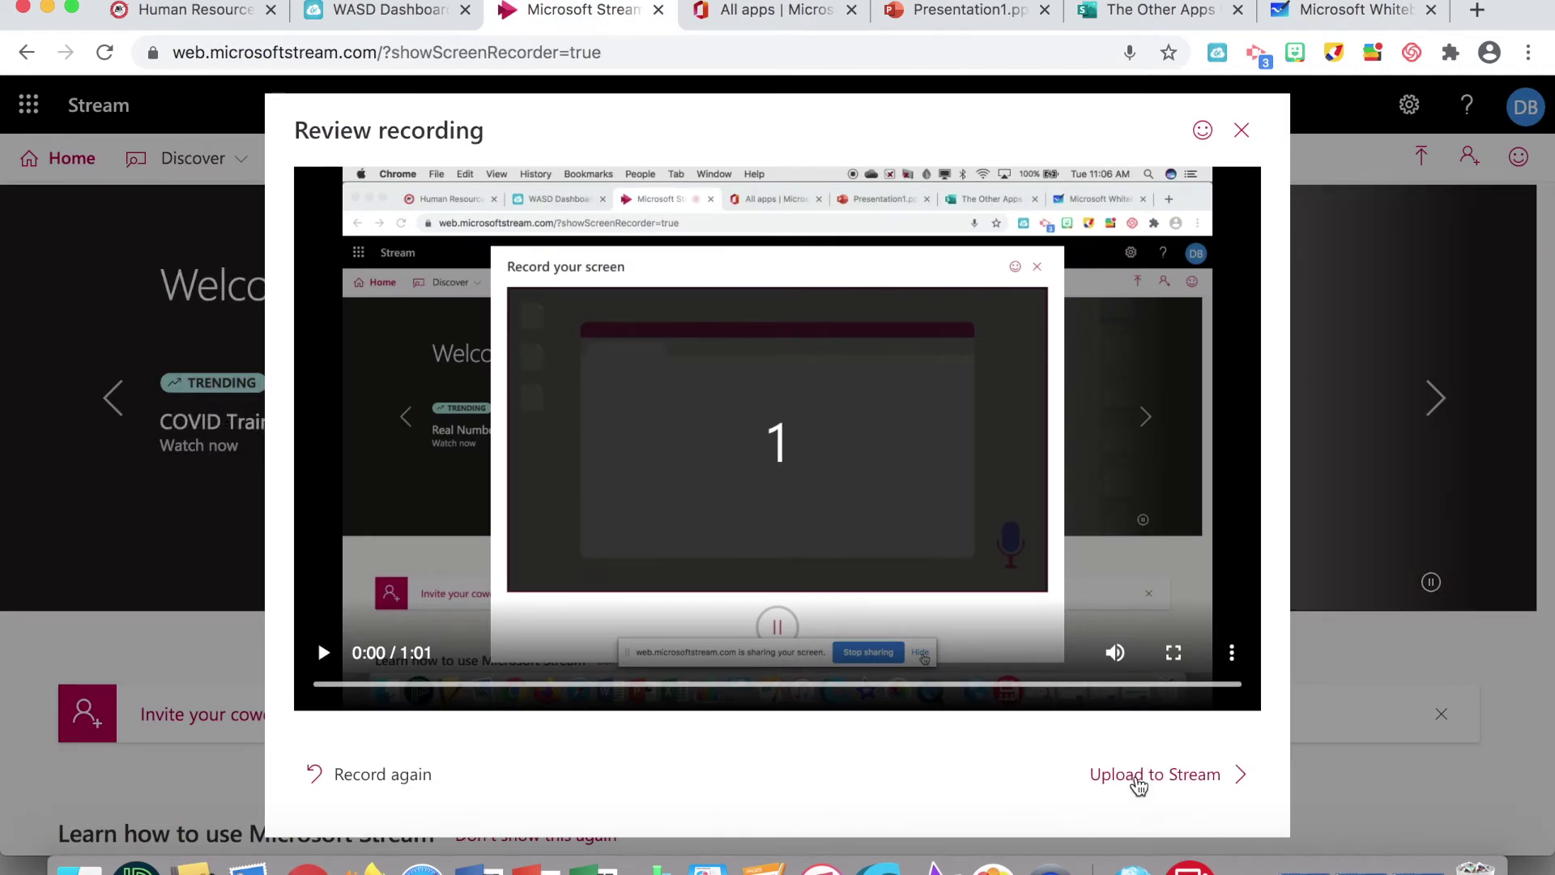
pyautogui.click(1138, 776)
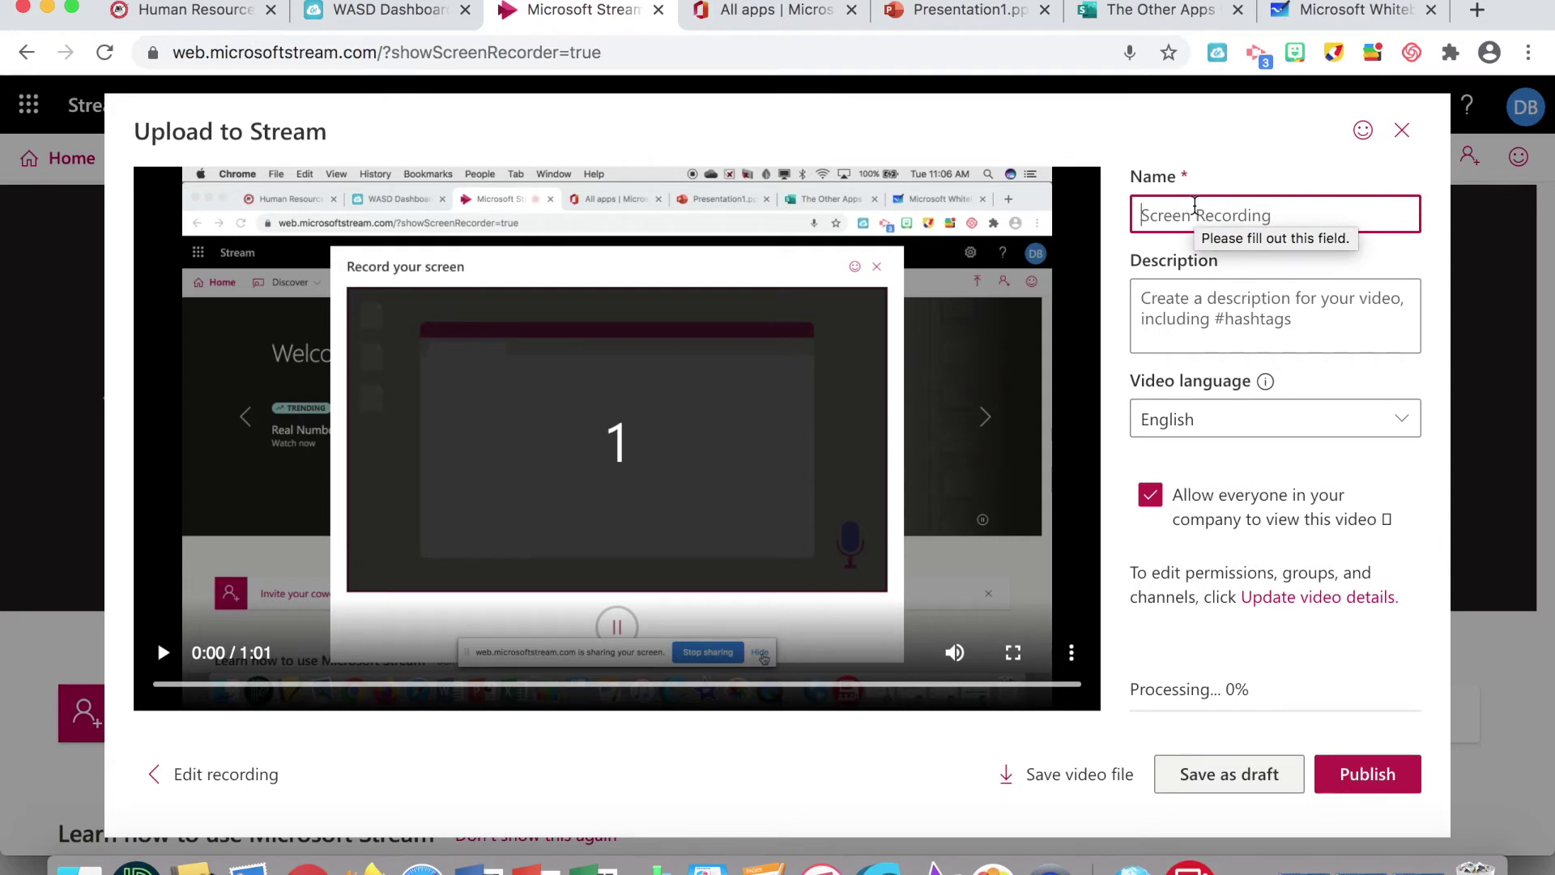
pyautogui.write('Presentation Screenrecording')
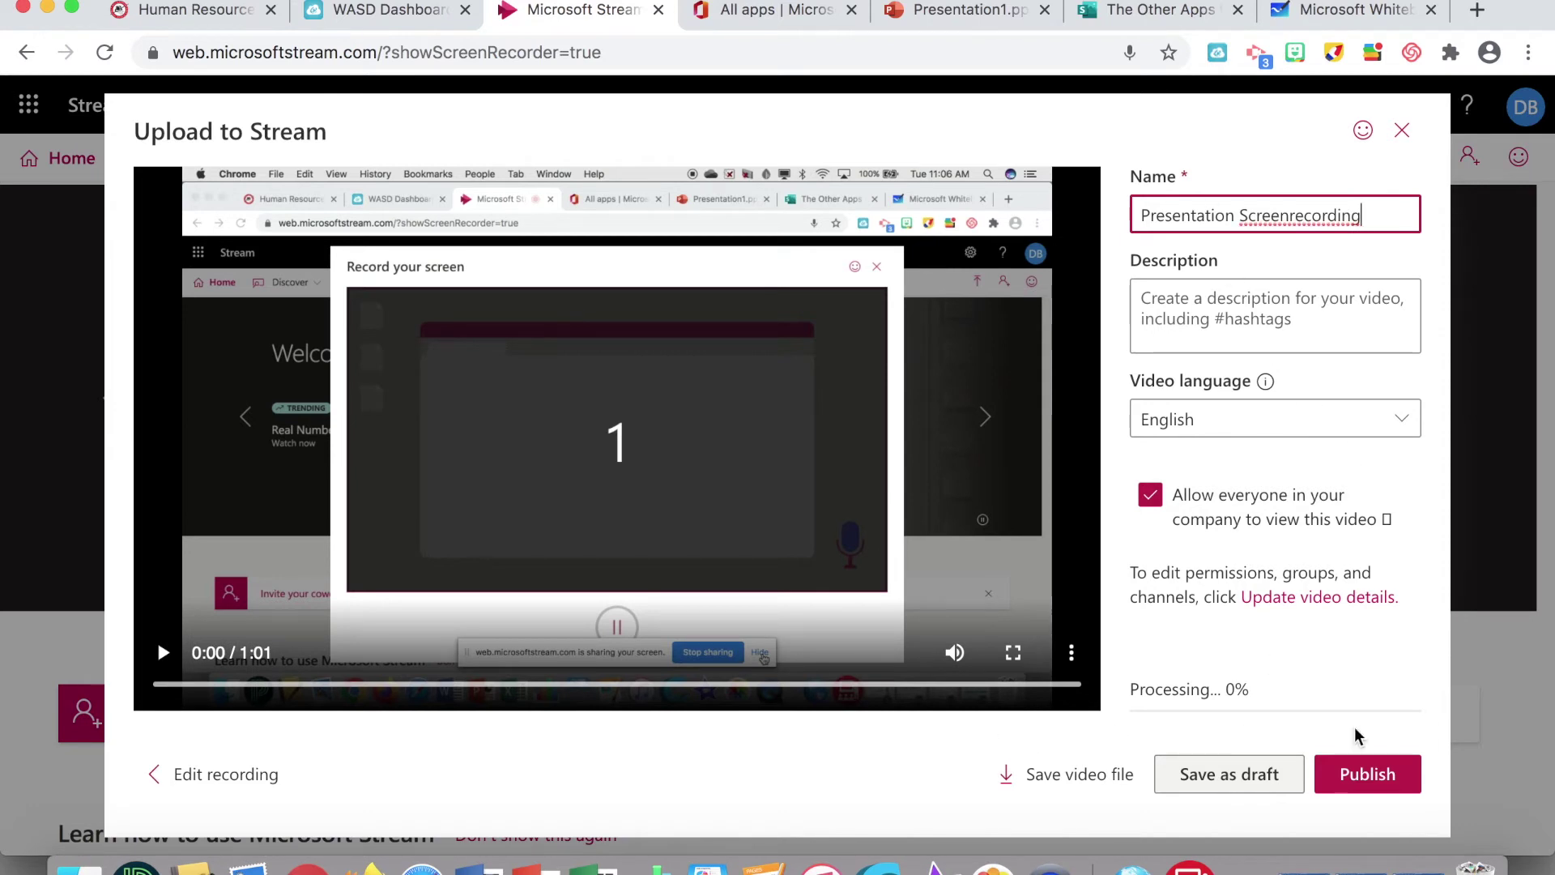
pyautogui.click(1381, 776)
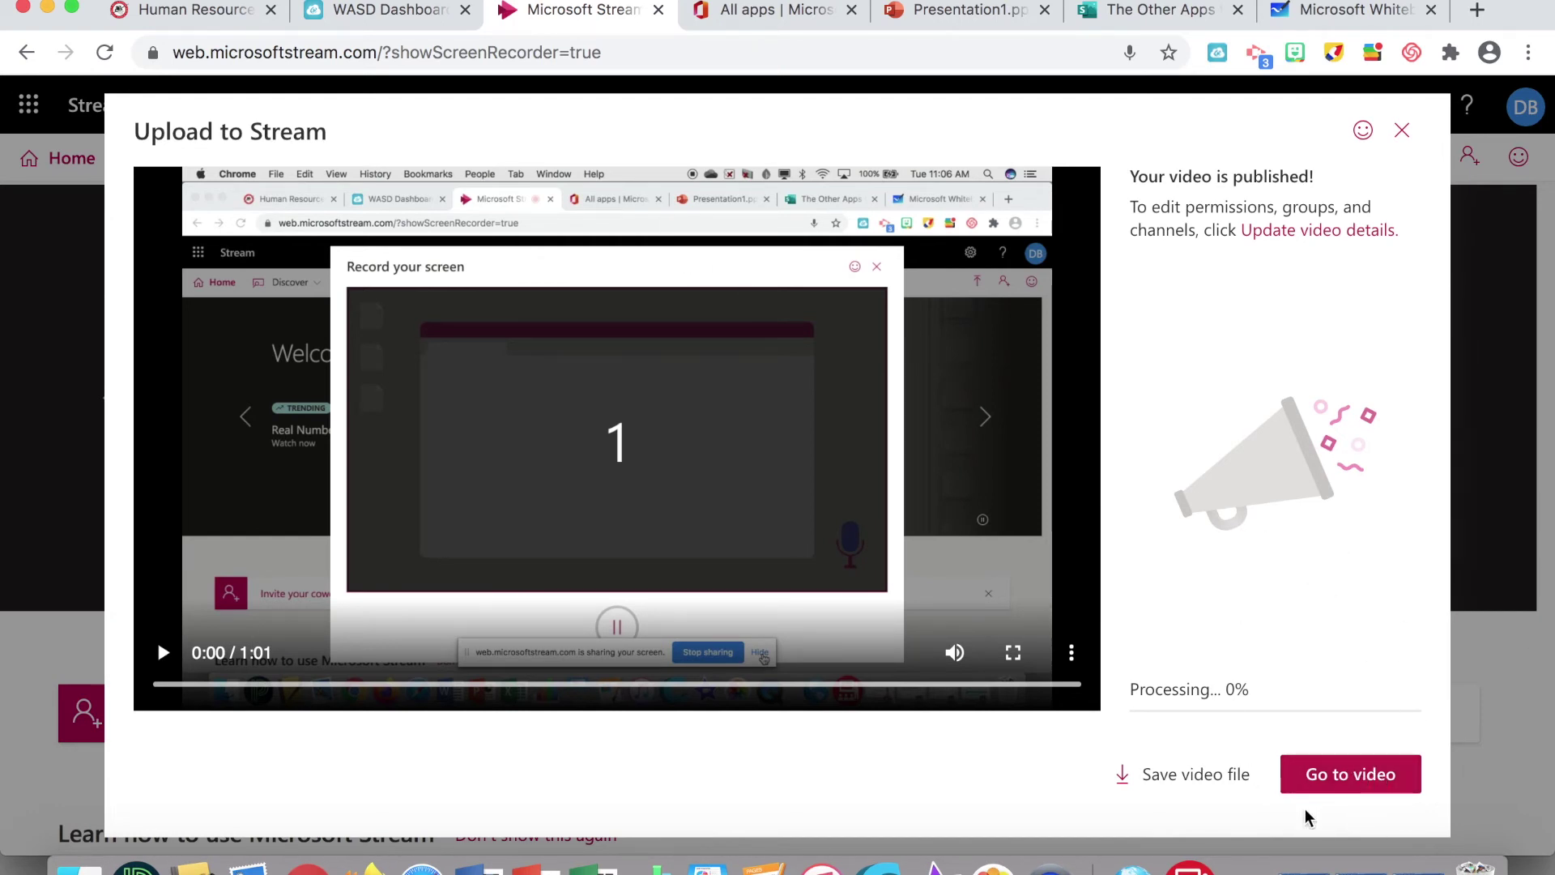
# Close the upload dialog and open the Presentation Screenrecording video from your own Stream videos.
pyautogui.click(1402, 131)
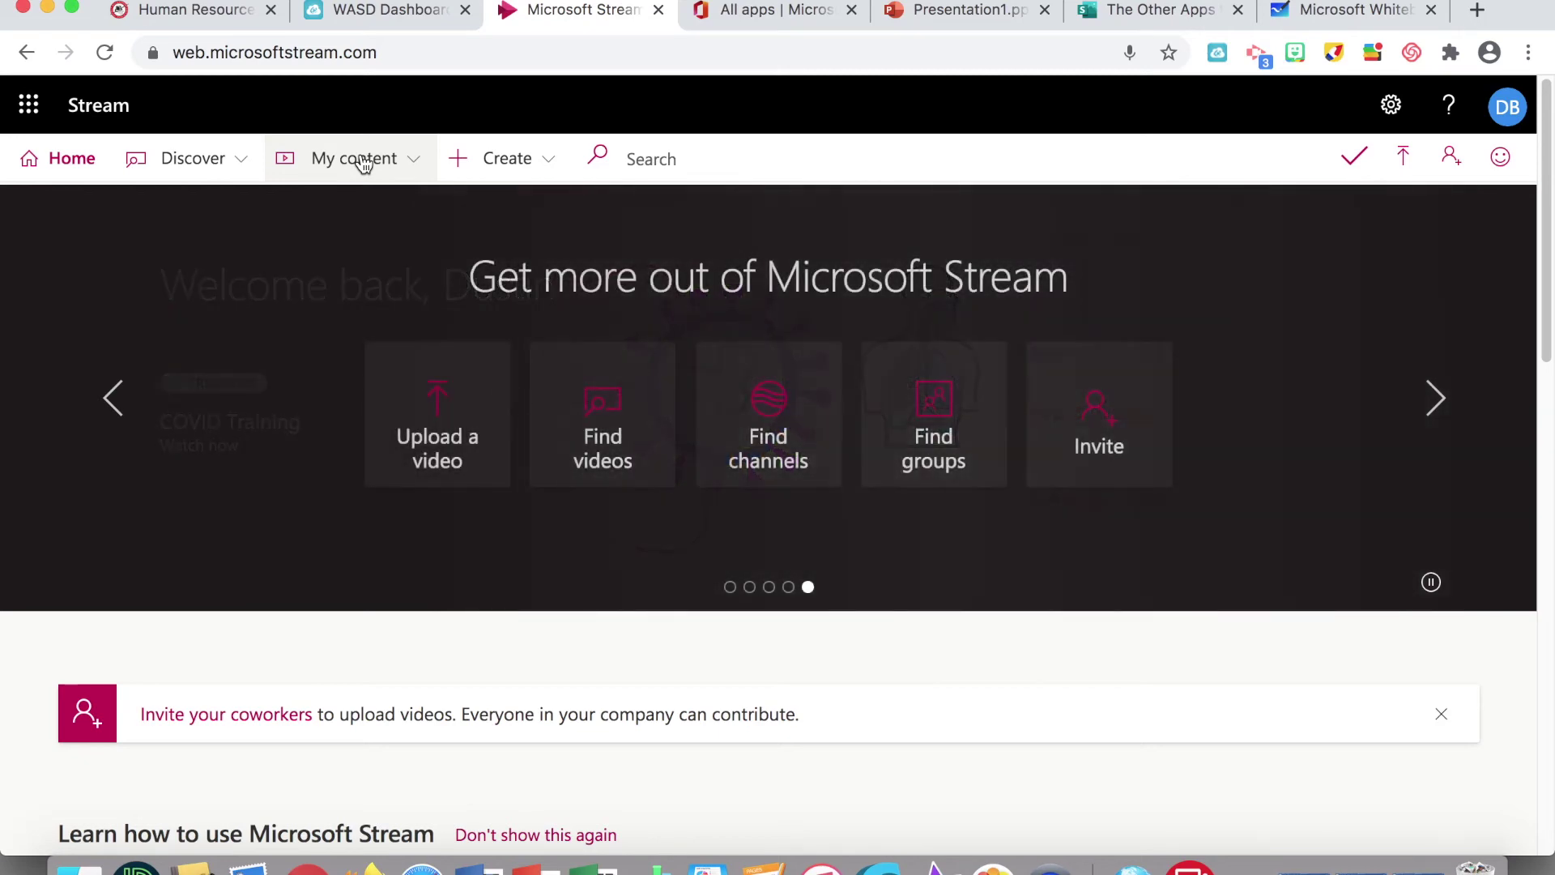
pyautogui.click(364, 161)
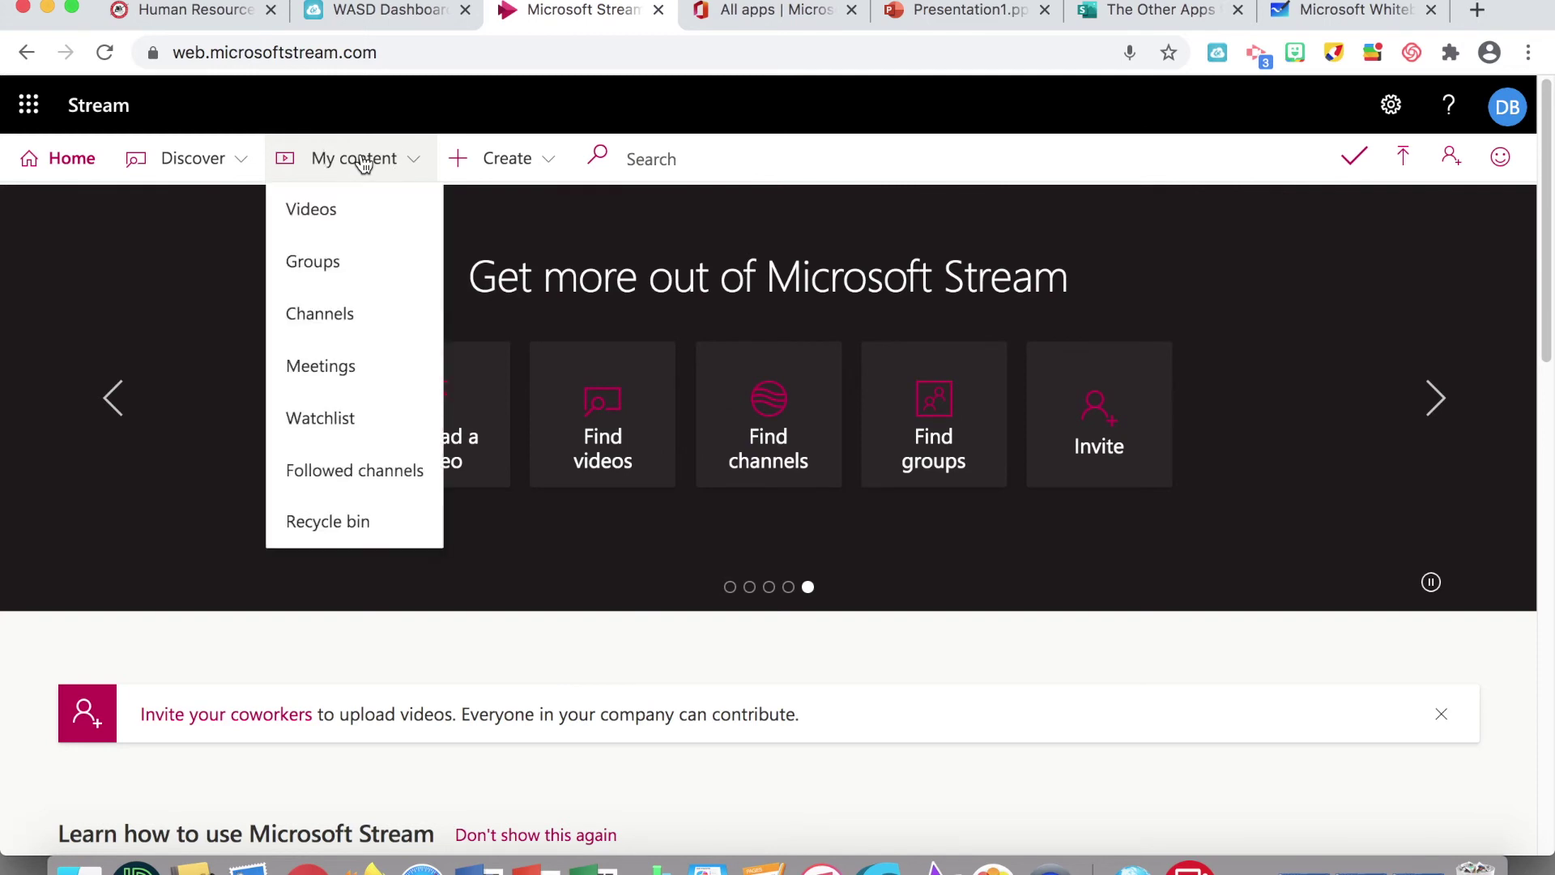
pyautogui.click(354, 223)
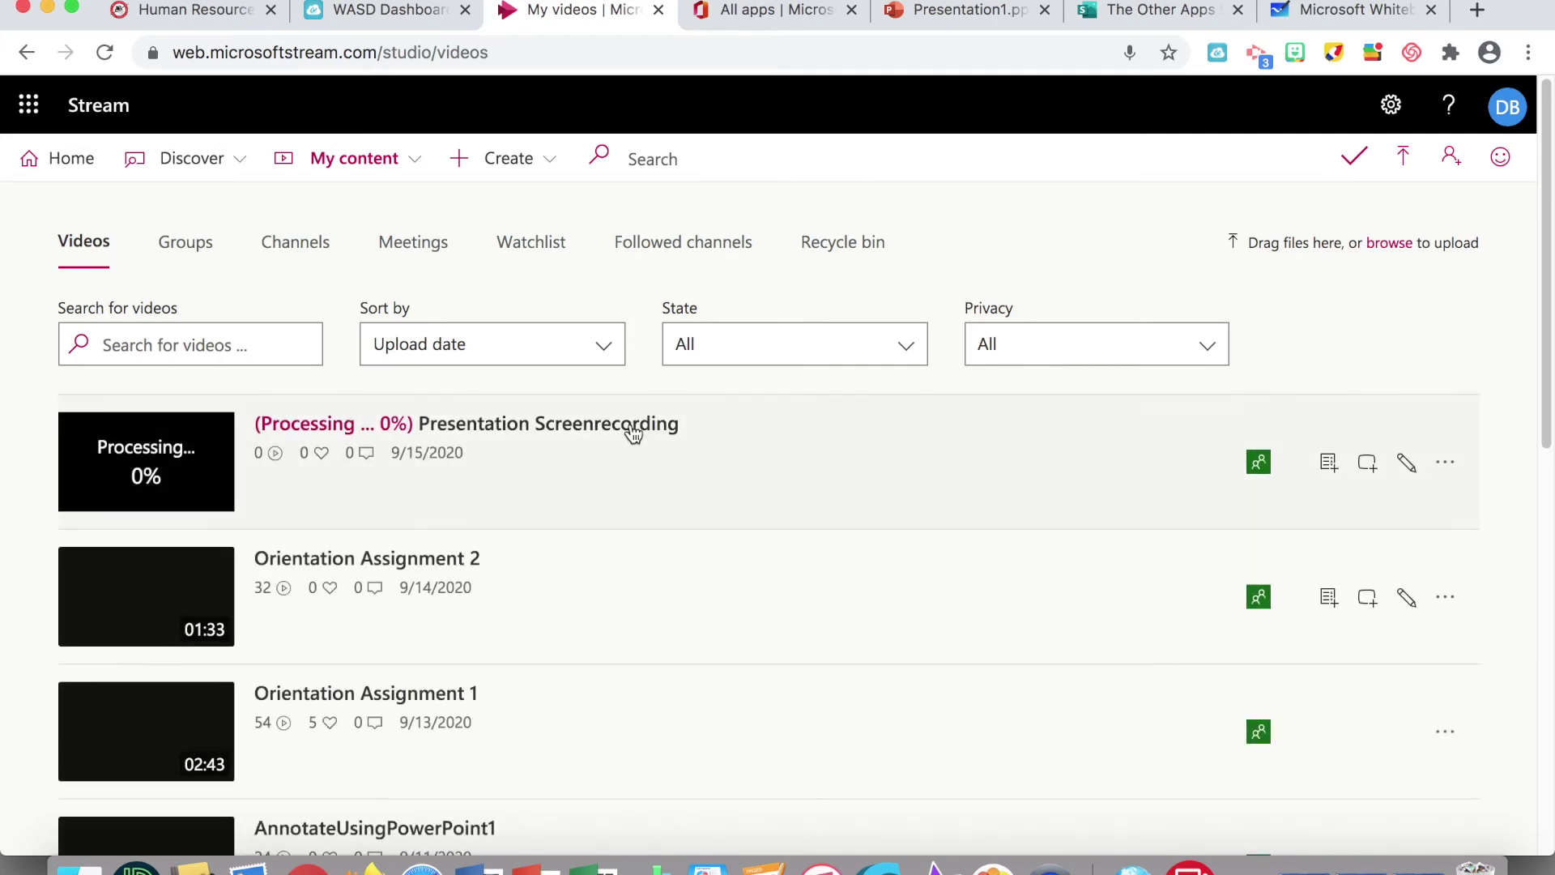
pyautogui.click(549, 427)
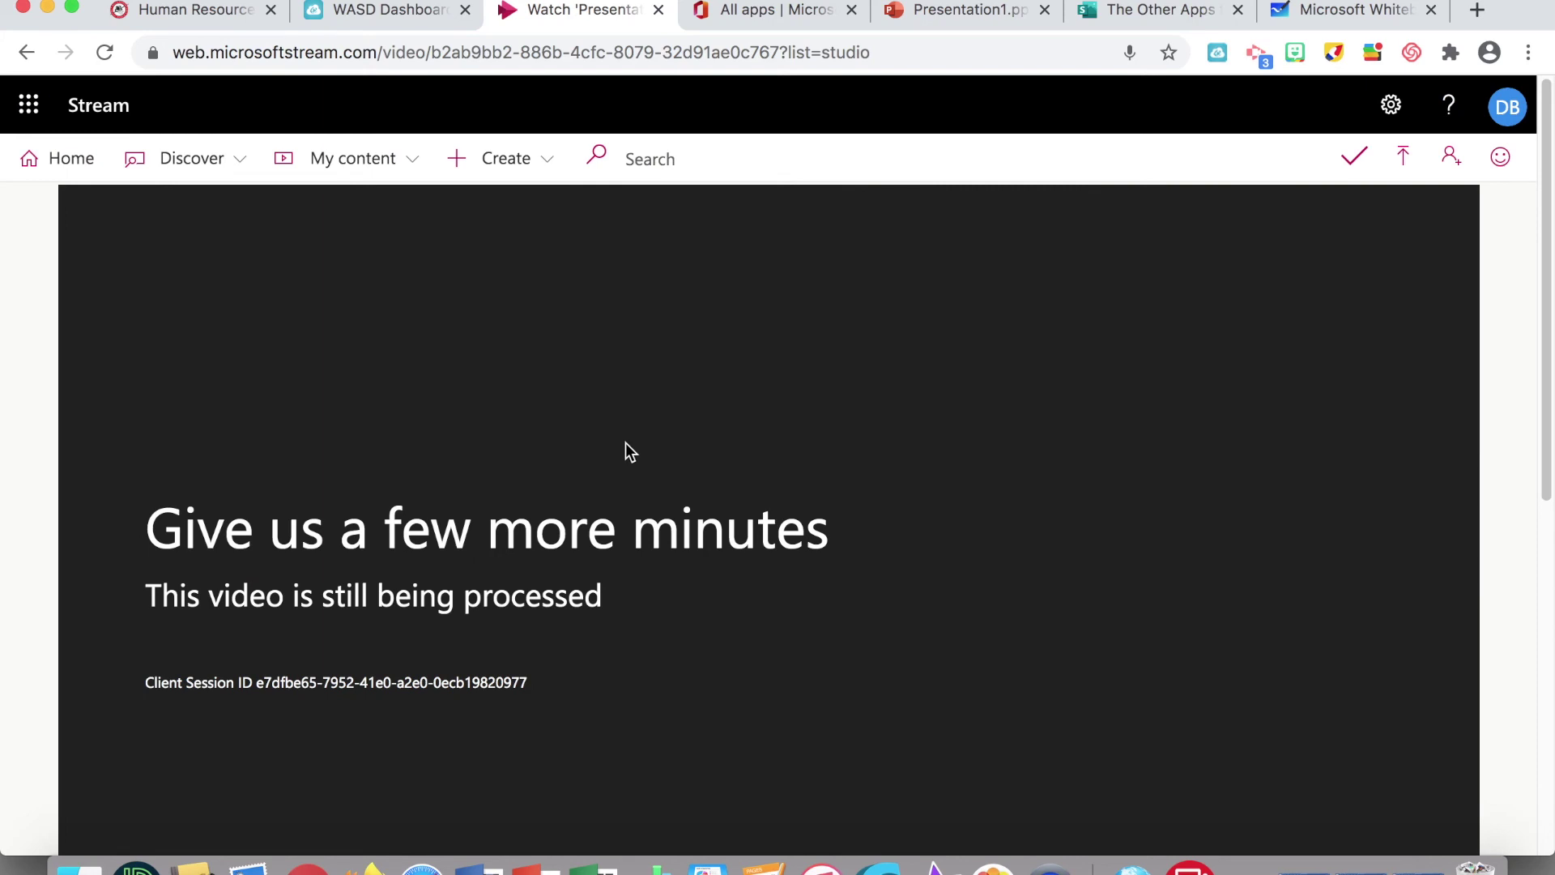
# Review the video's details, its direct share link and its embed code options, and close the sharing dialog.
pyautogui.scroll(-5, 626, 442)
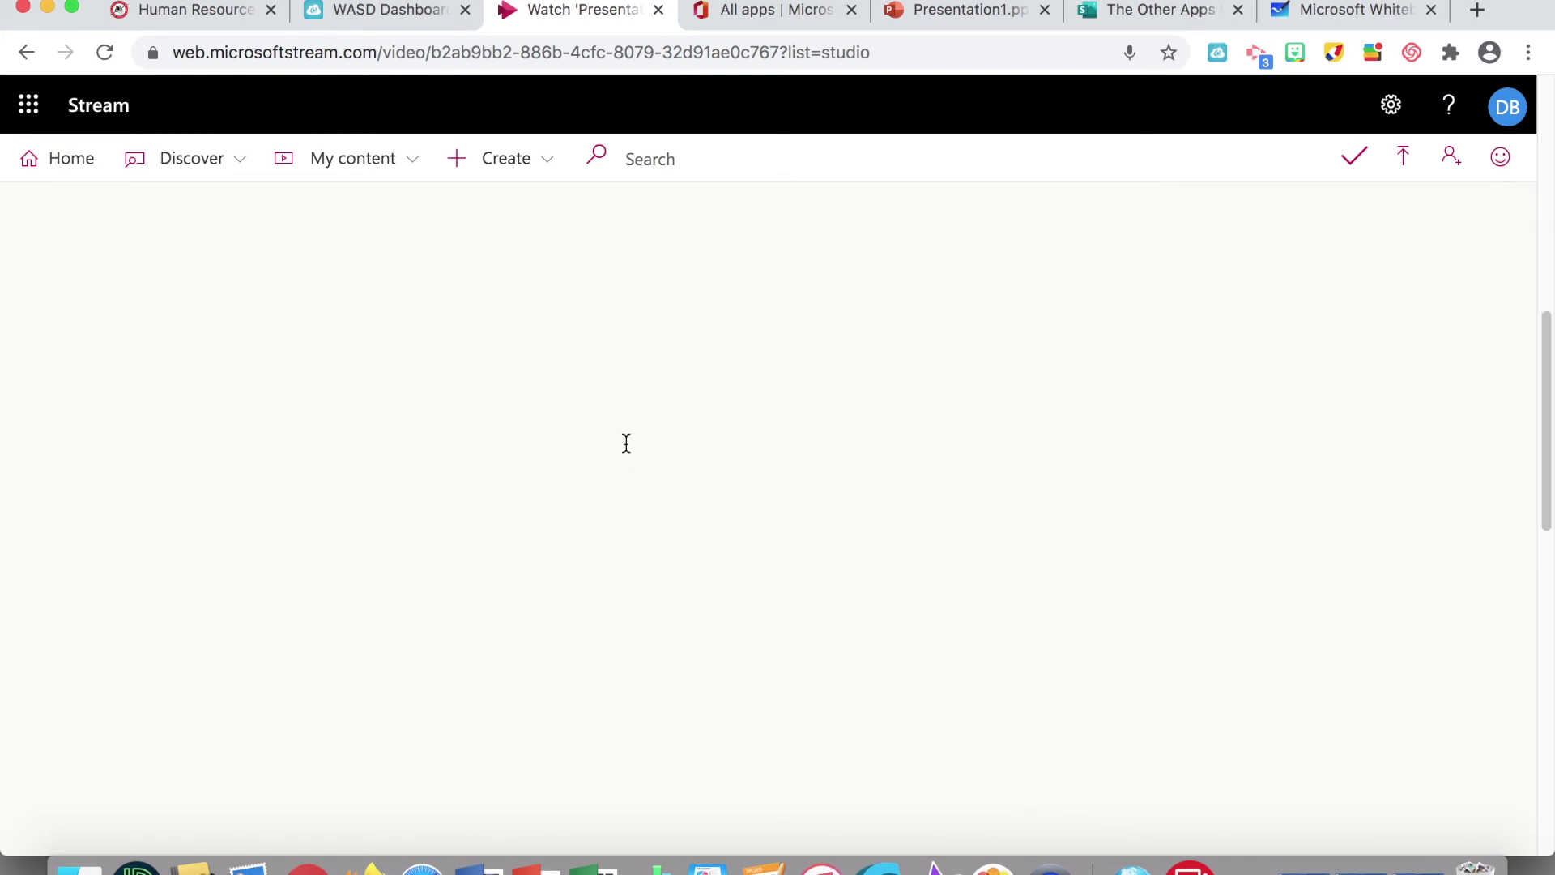
pyautogui.scroll(3, 626, 443)
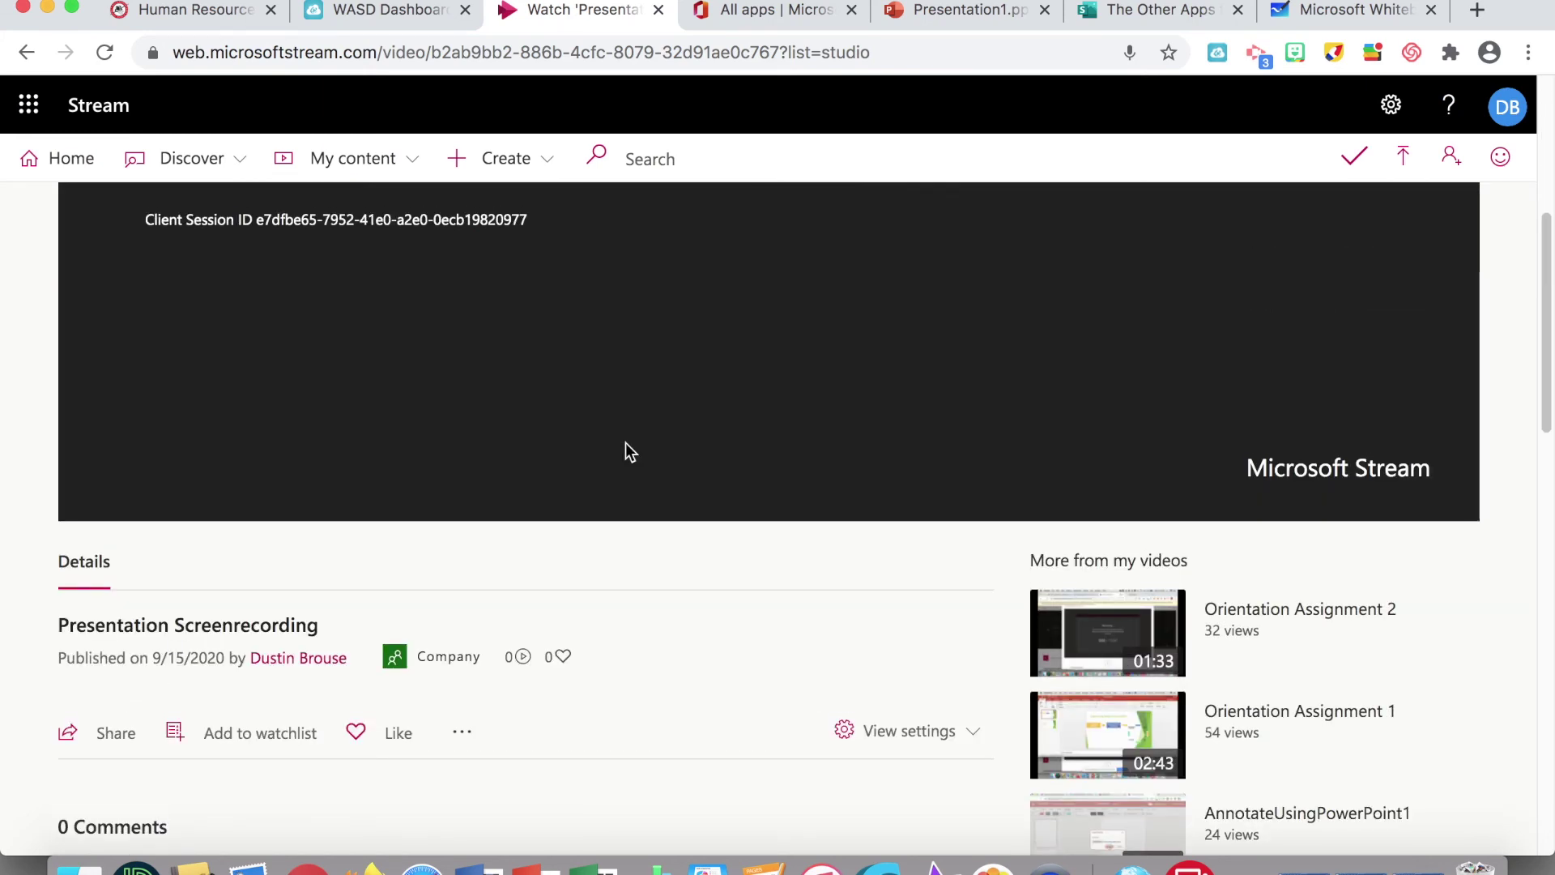
pyautogui.scroll(-1, 625, 442)
pyautogui.scroll(-3, 626, 442)
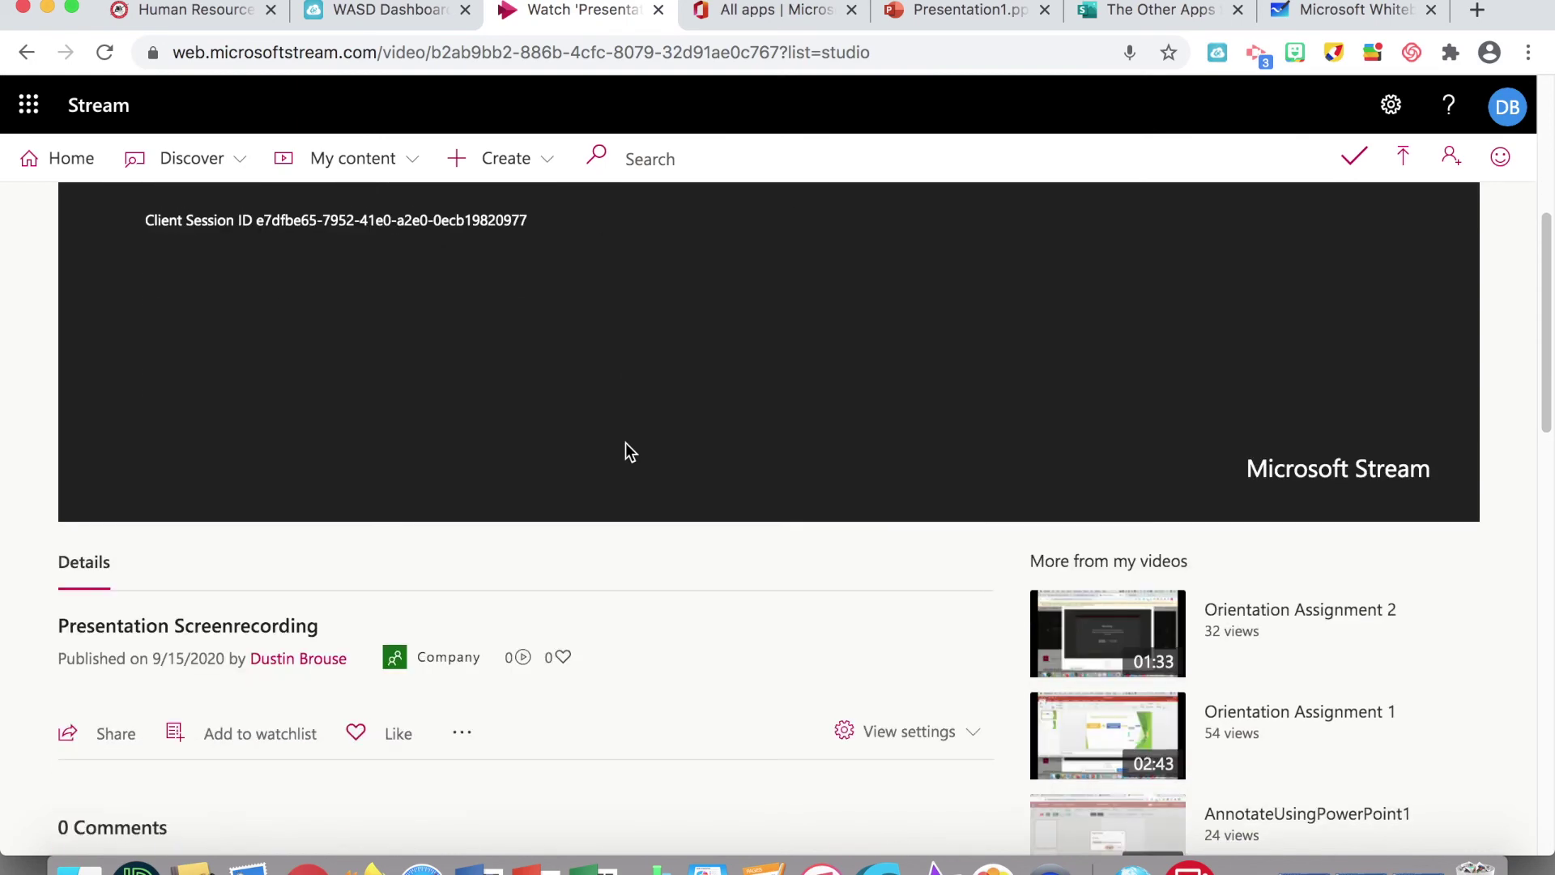
pyautogui.click(98, 678)
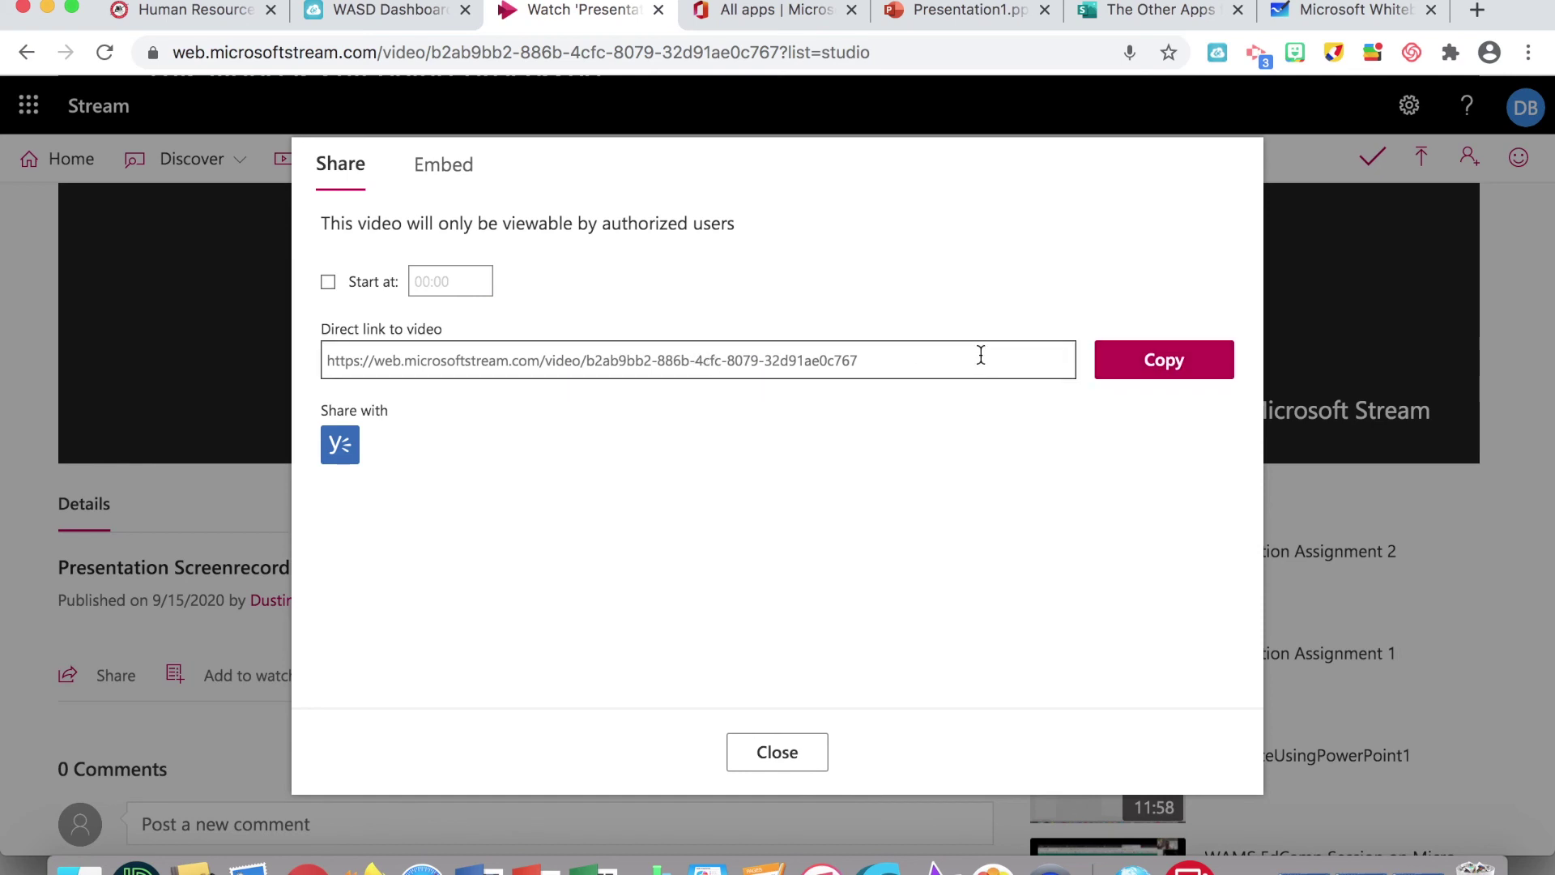
pyautogui.click(454, 175)
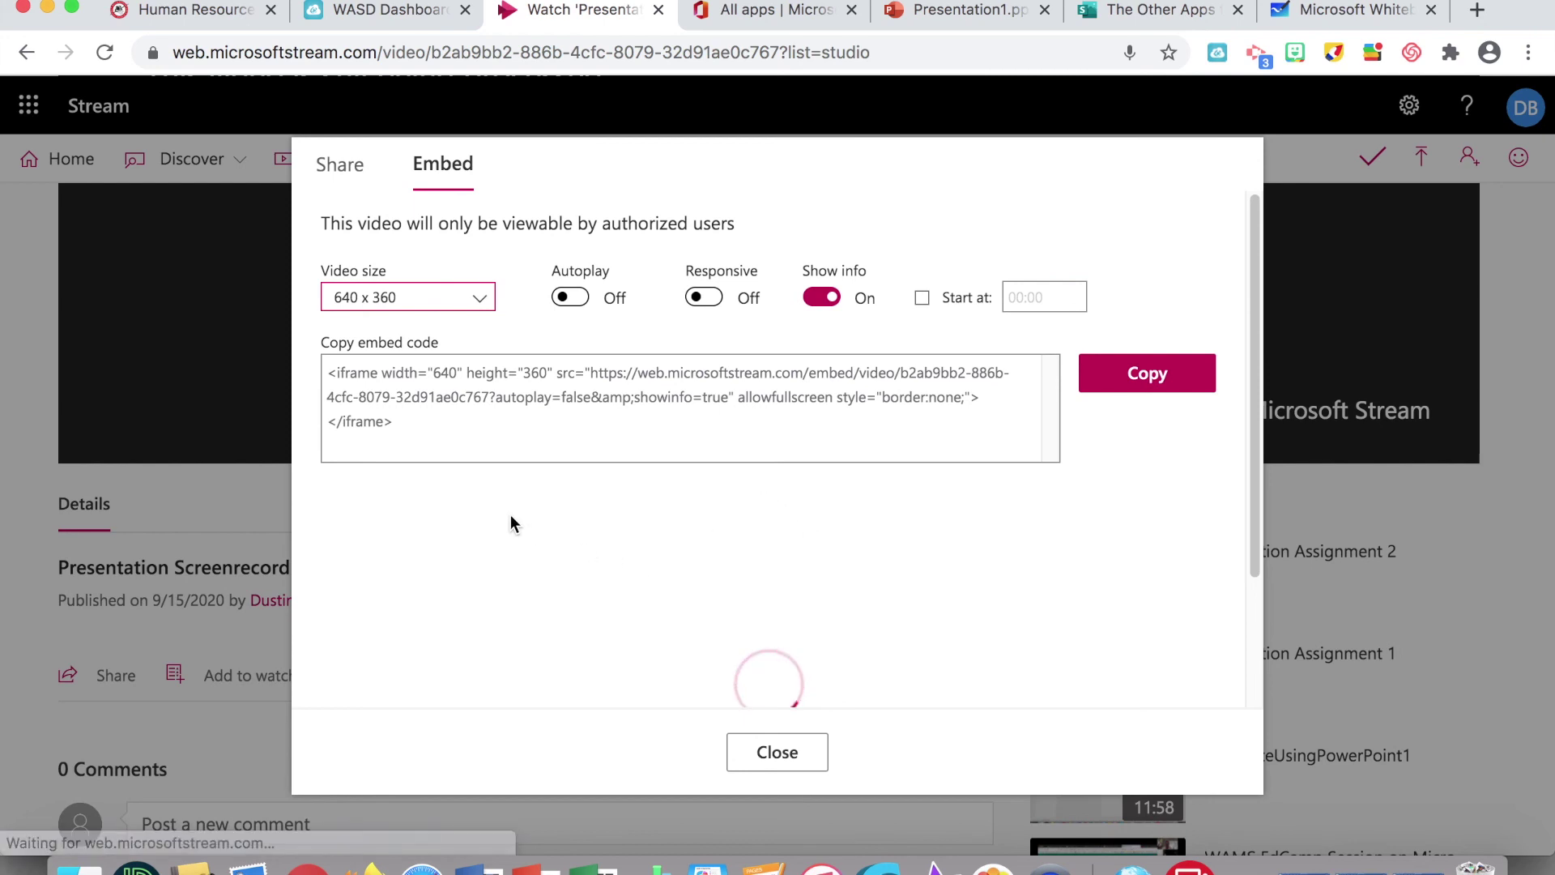
pyautogui.click(777, 753)
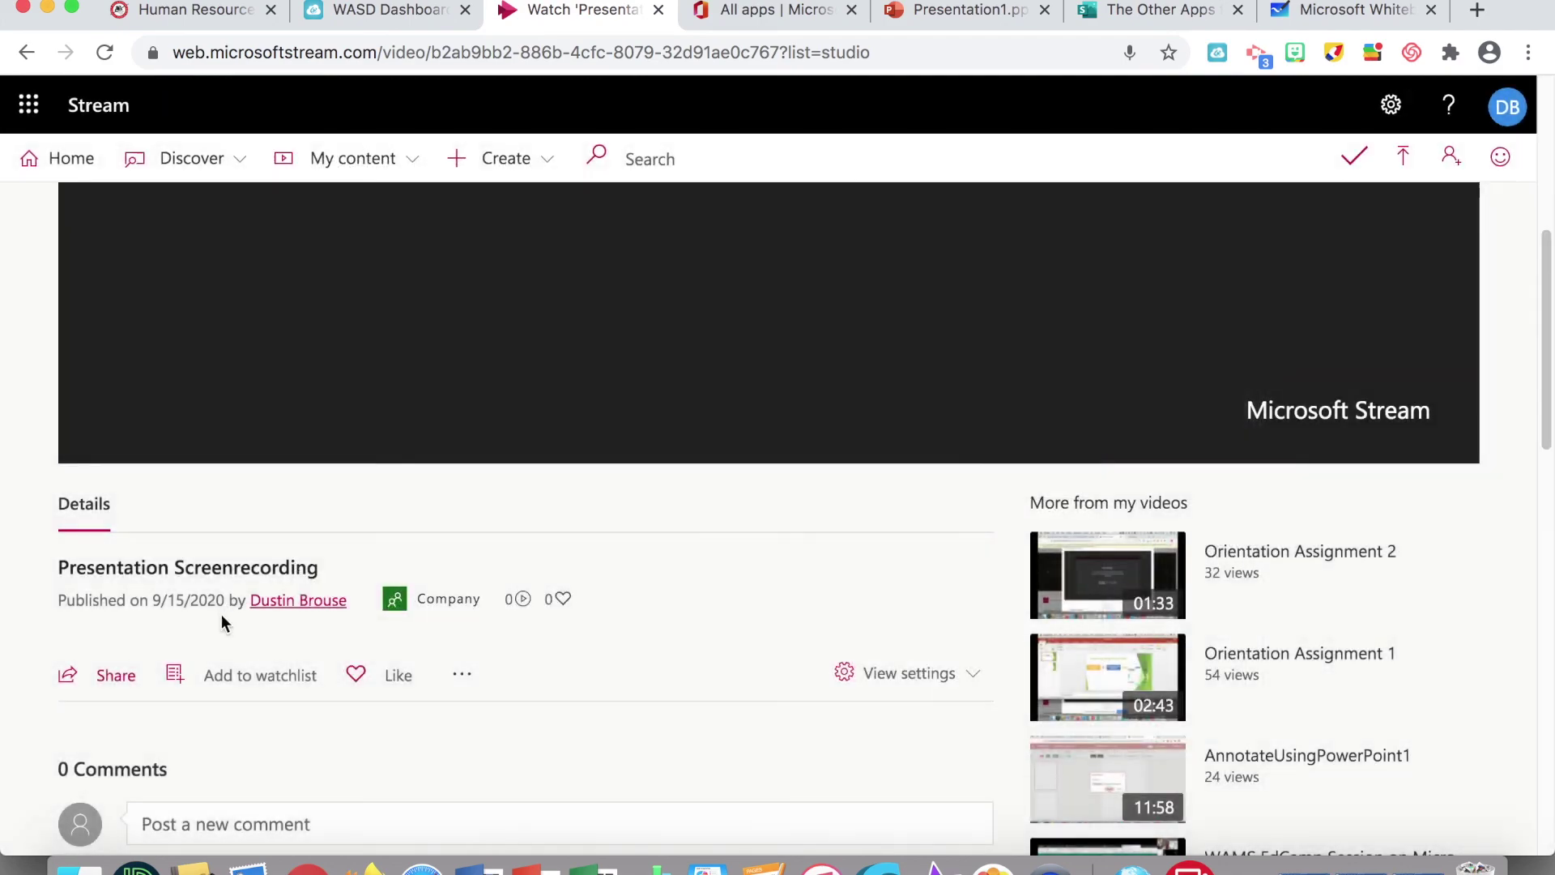